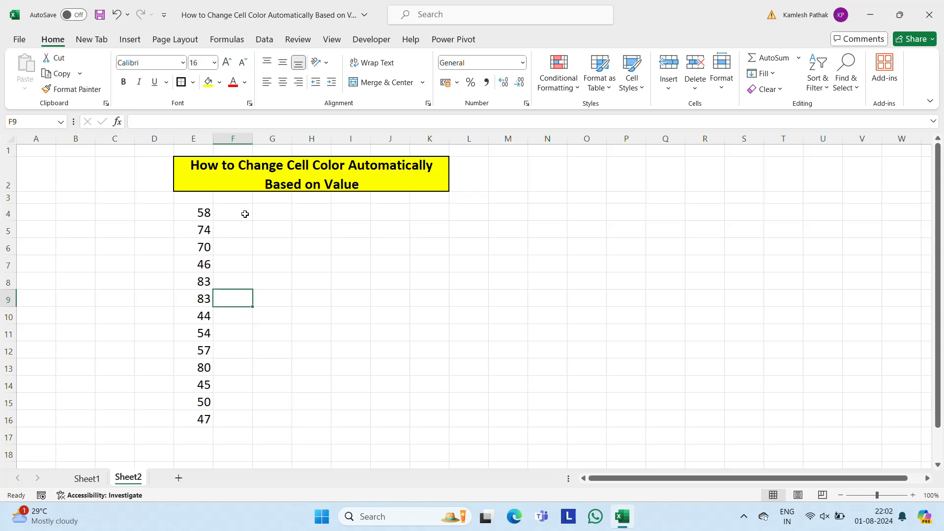
- Center-align the numbers in cells E4 through E16
left_click(196, 213)
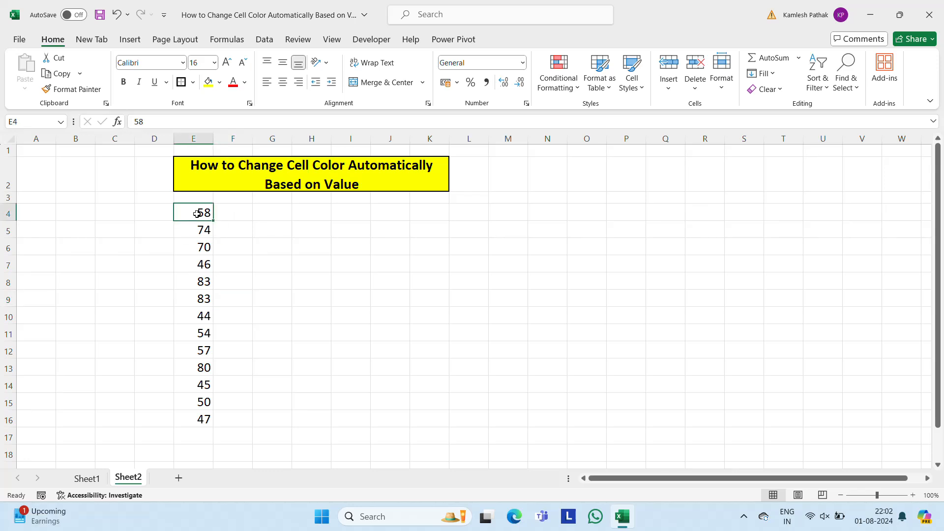
key("ctrl+shift+Down")
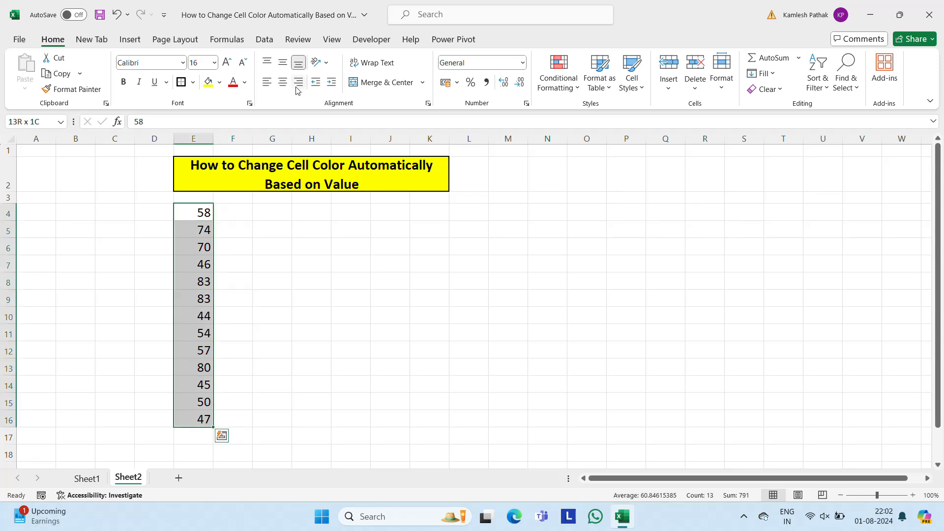
left_click(280, 84)
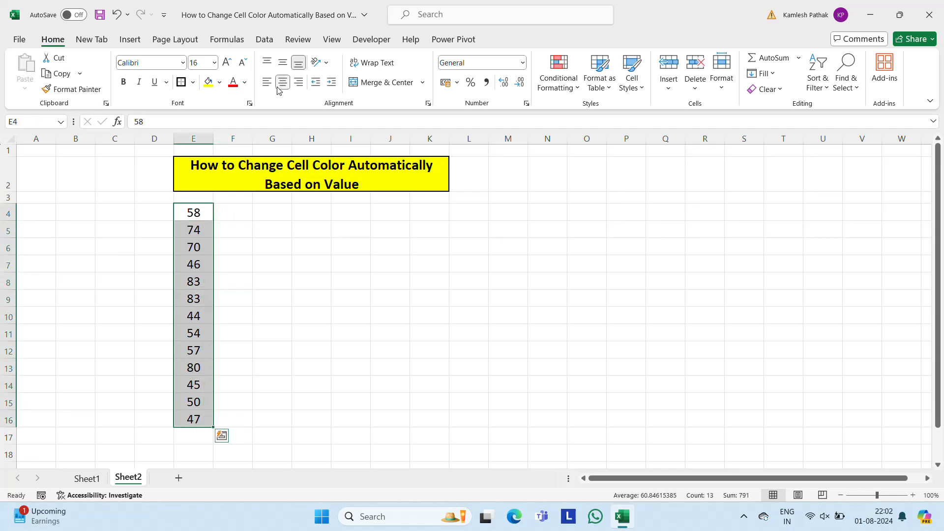
left_click(237, 226)
key("Up")
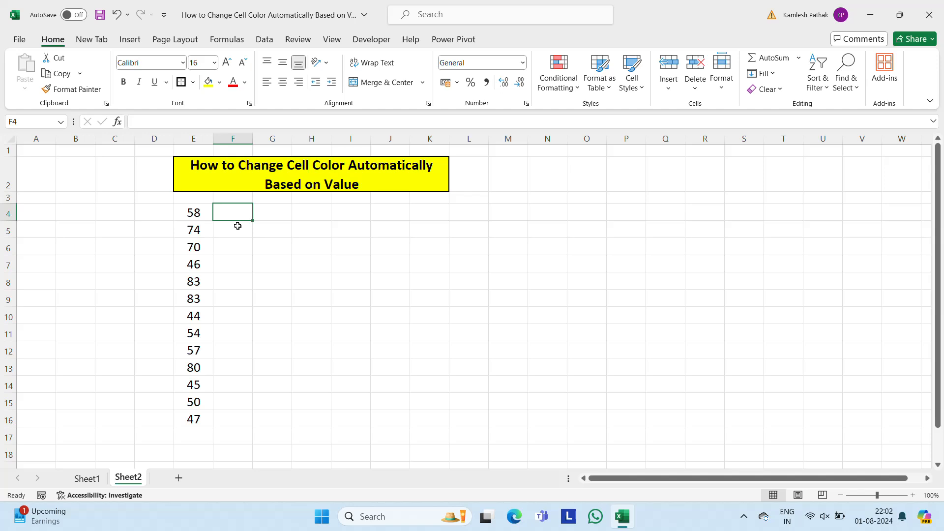
- Start a new conditional formatting rule for E4:E16 using the type "Format only cells that contain"
left_click(199, 215)
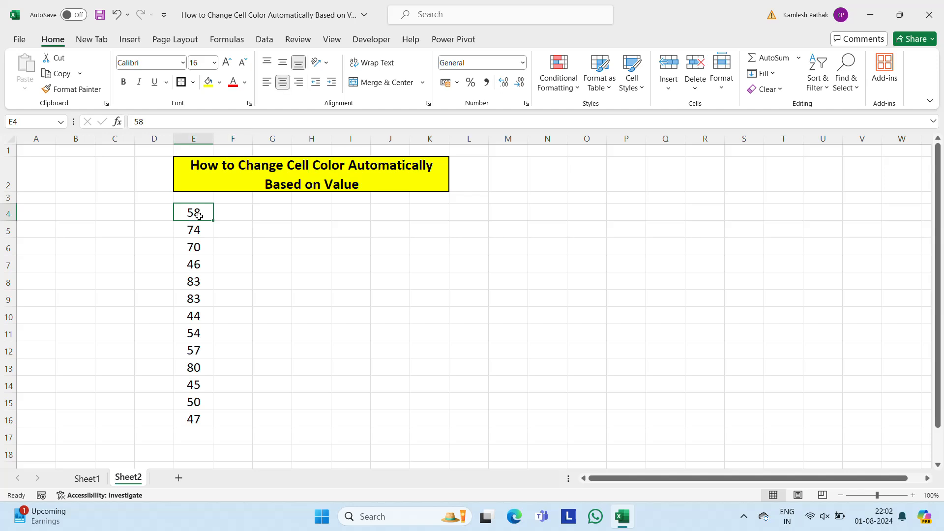
key("ctrl+shift+Down")
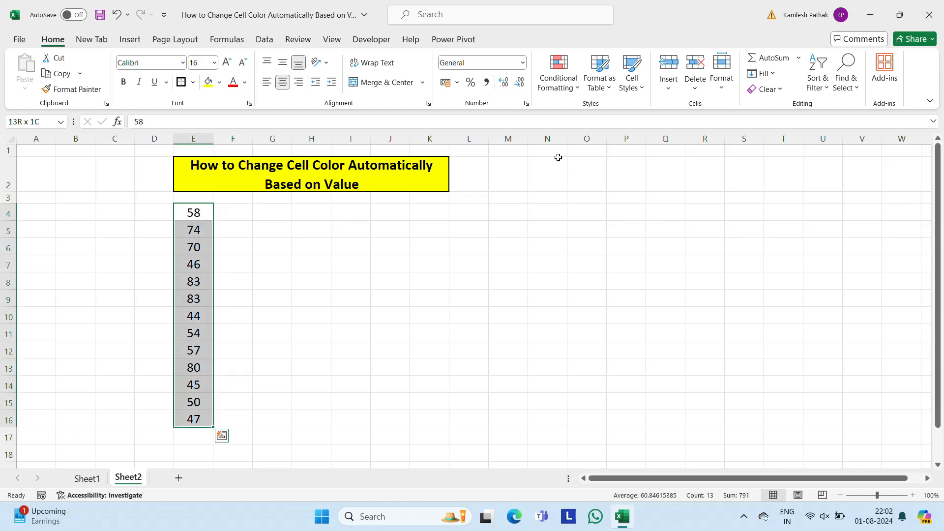
left_click(577, 91)
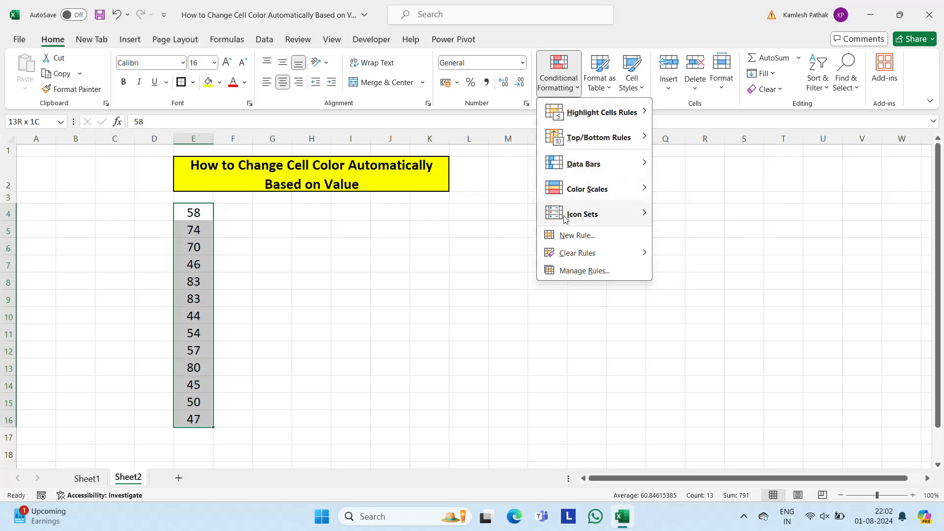
left_click(590, 241)
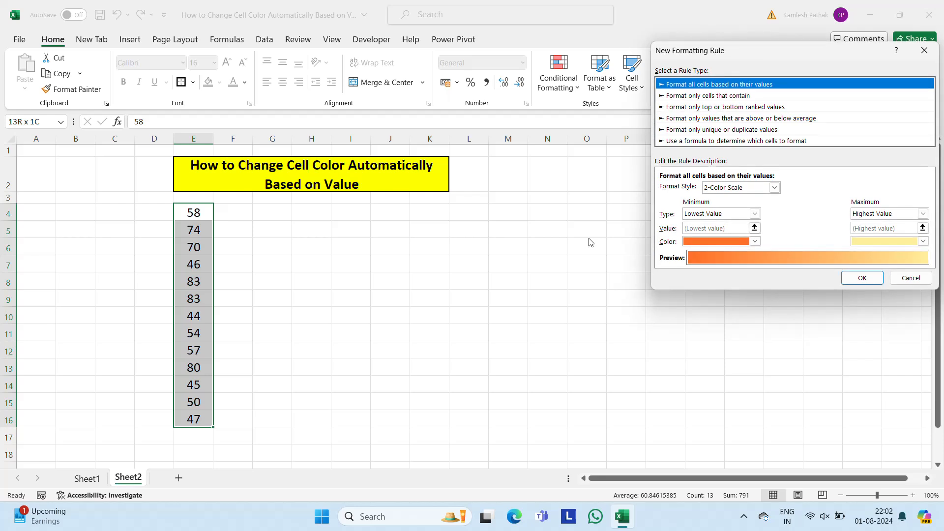
left_click_drag(757, 54, 706, 168)
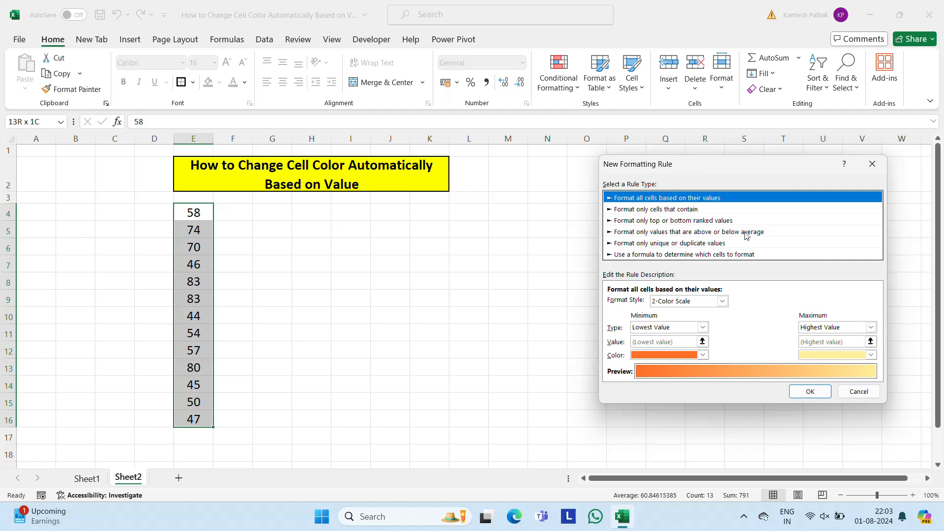
left_click(677, 214)
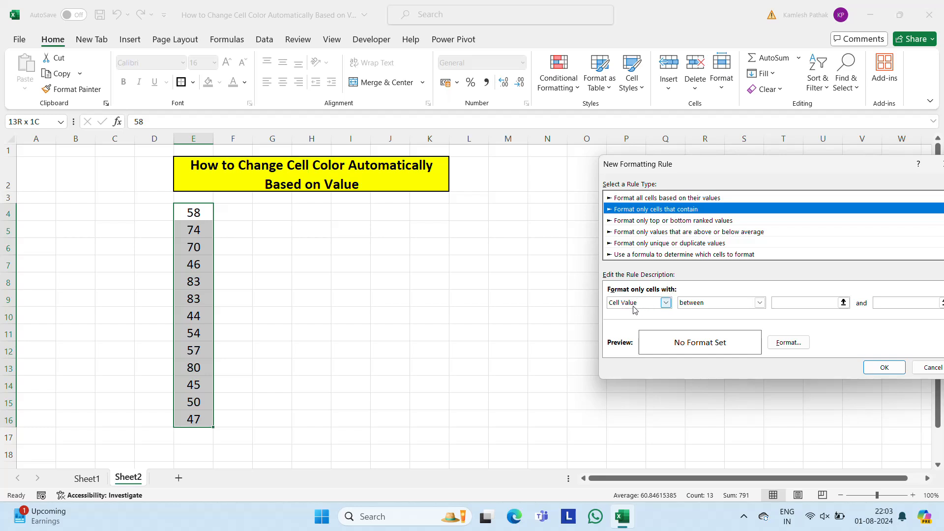
- Set the rule's condition to Cell Value between 50 and 70
left_click(666, 303)
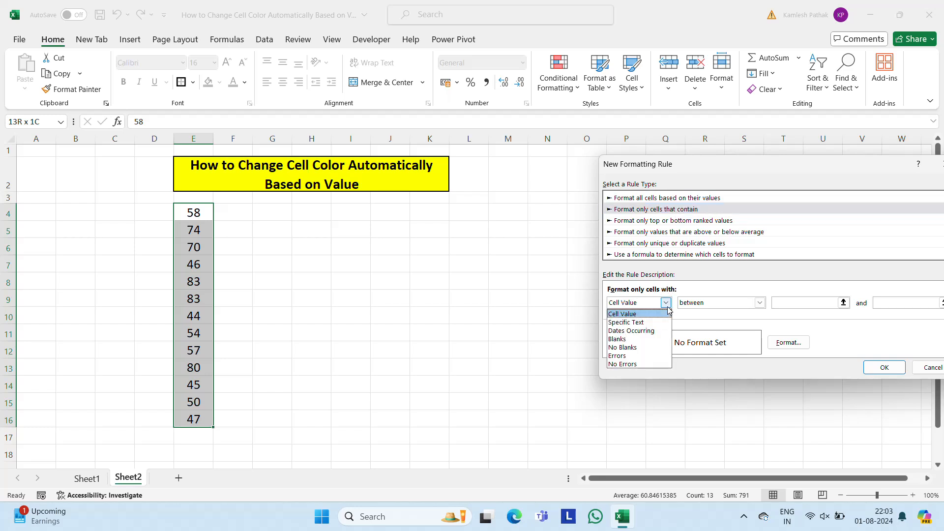
left_click(631, 315)
left_click(760, 302)
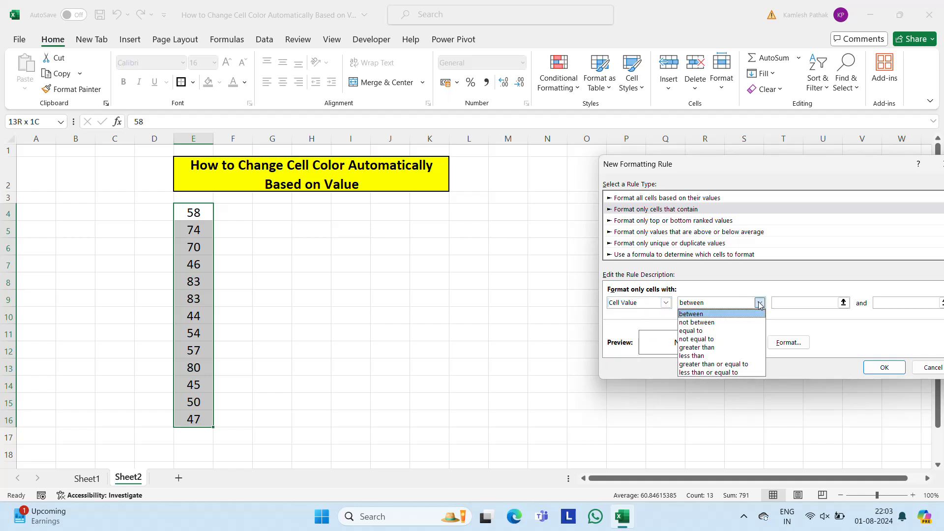
left_click(711, 314)
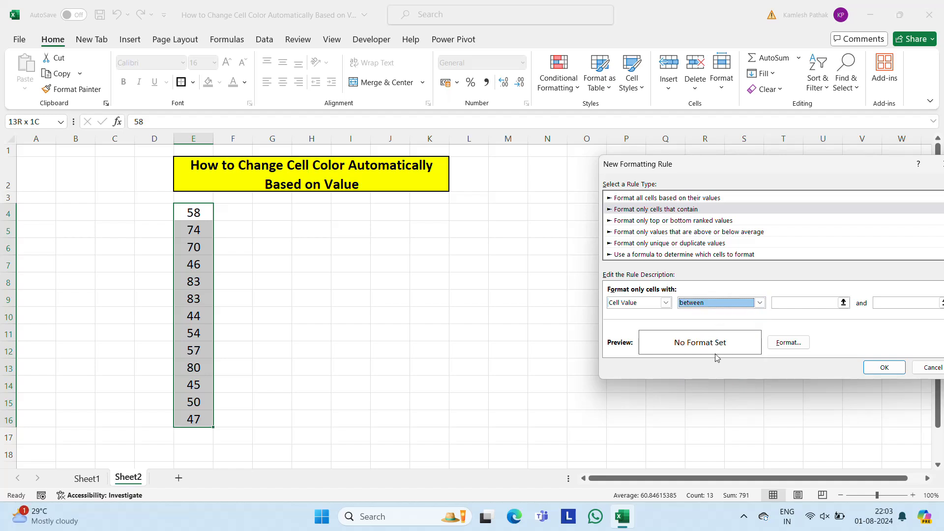
left_click_drag(696, 170, 601, 174)
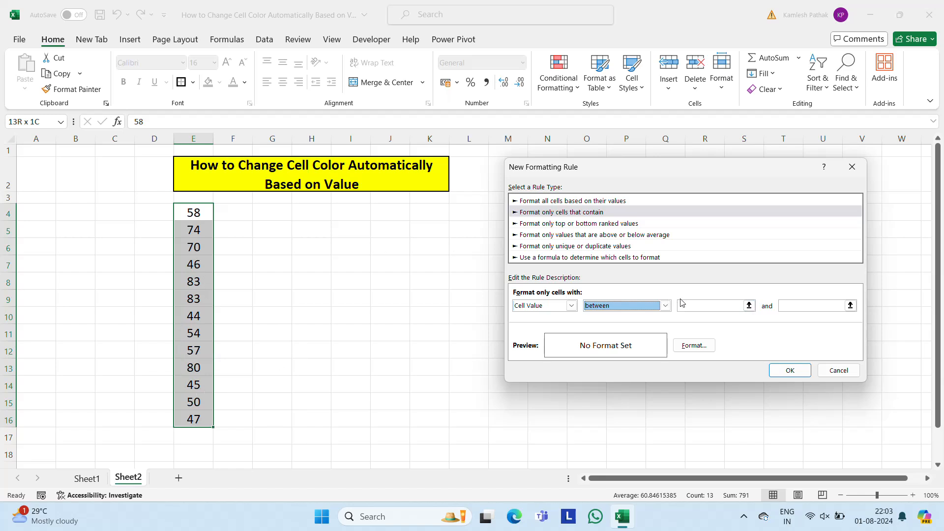
left_click(695, 305)
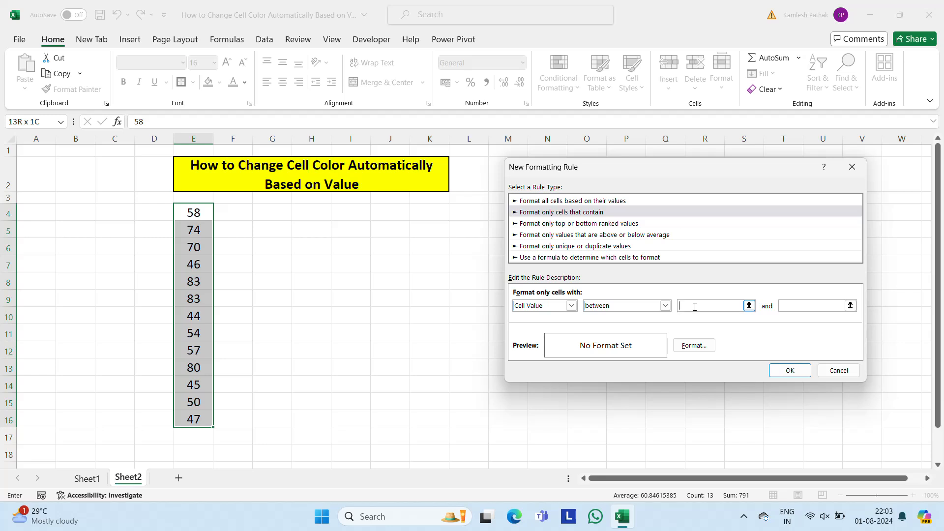
type("50")
left_click(810, 305)
left_click(801, 308)
type("70")
- Give the rule a light blue background fill and apply it to the selected cells
left_click(694, 346)
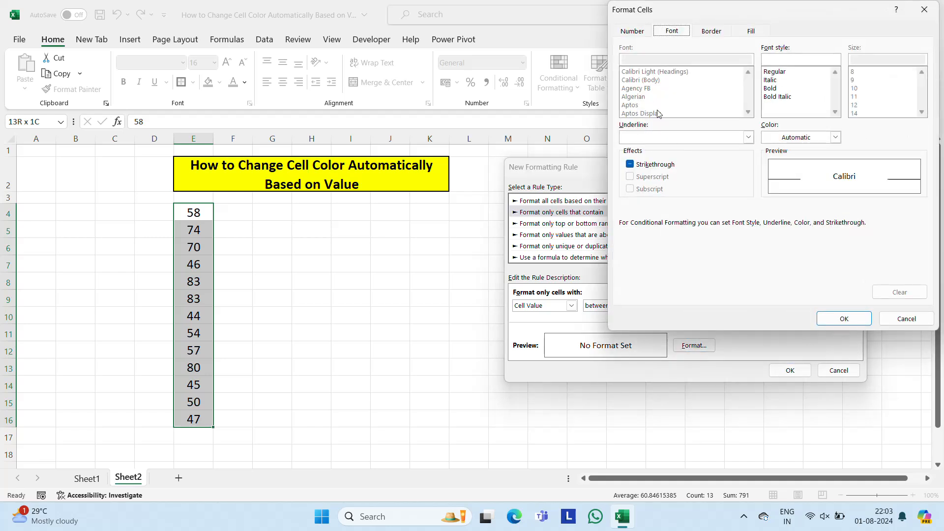
left_click(752, 32)
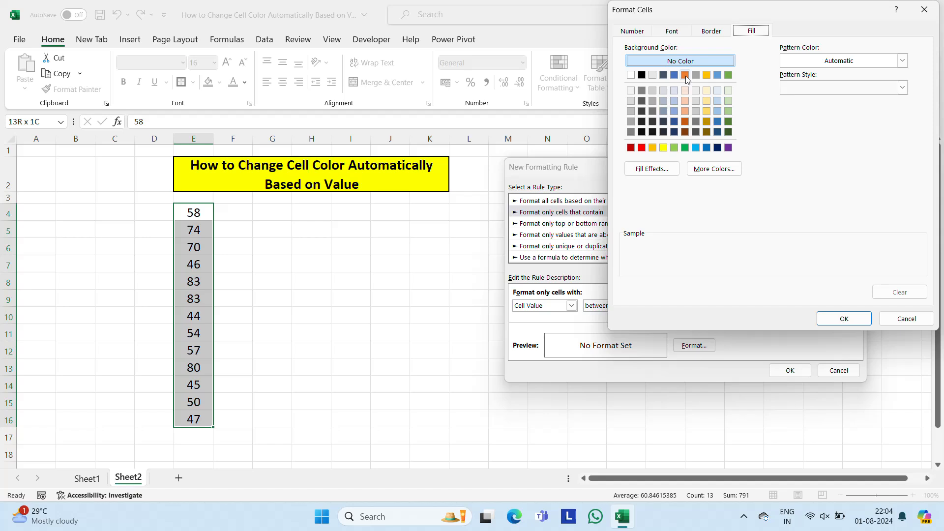
left_click(696, 147)
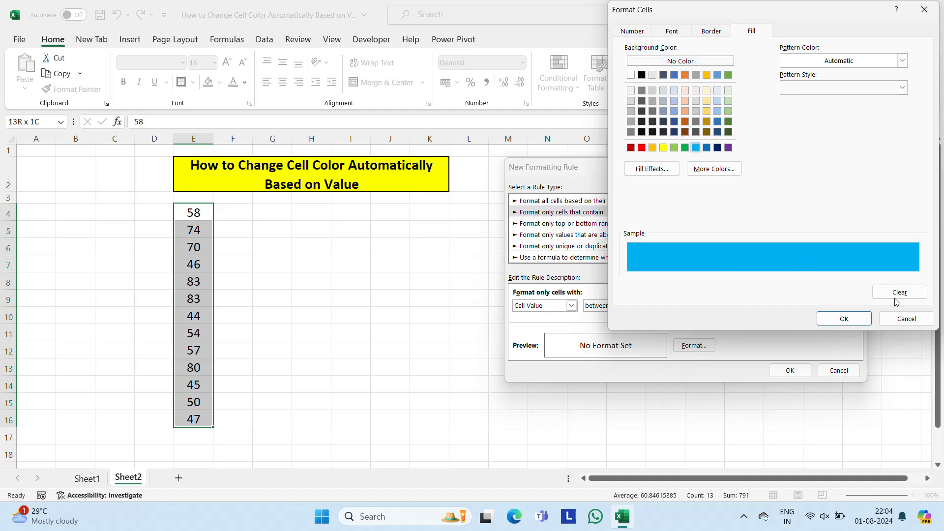
left_click(854, 321)
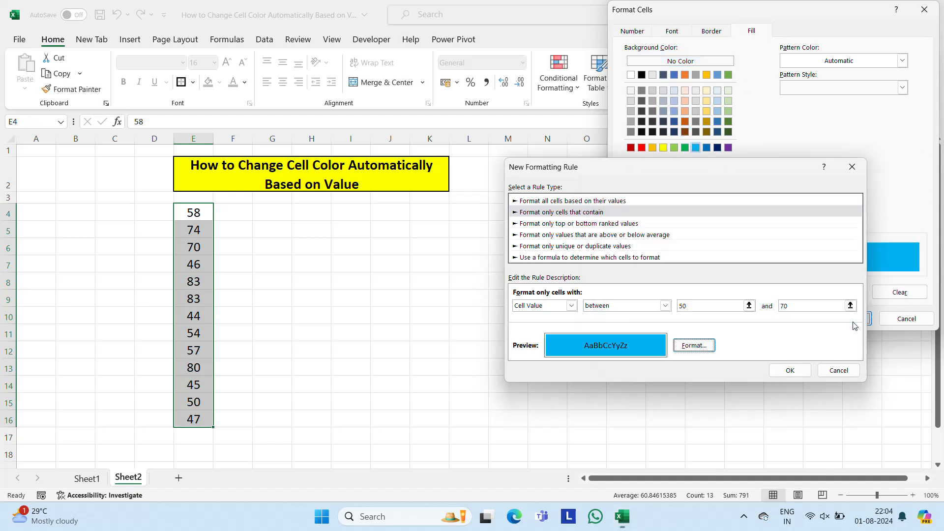
left_click(789, 370)
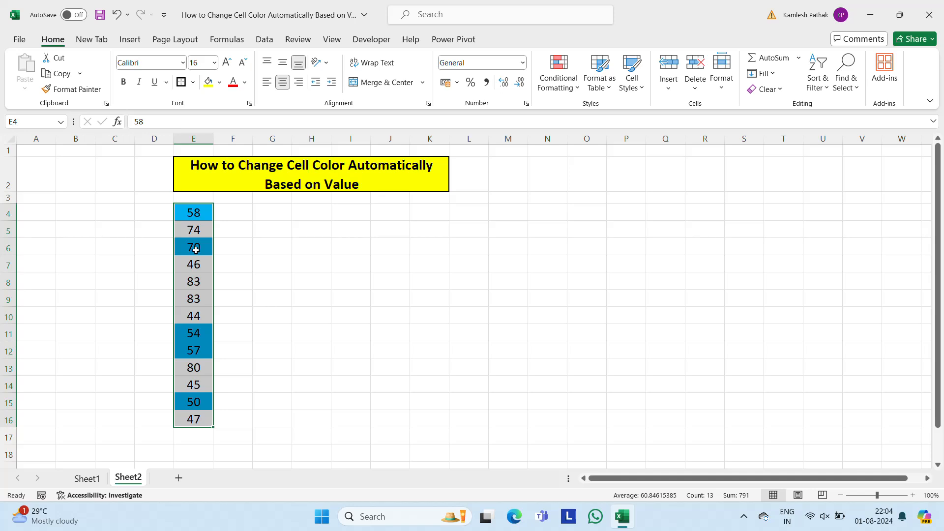
- Test the color rule by changing E7 to 55, E9 to 60 and E8 to 65
left_click(193, 265)
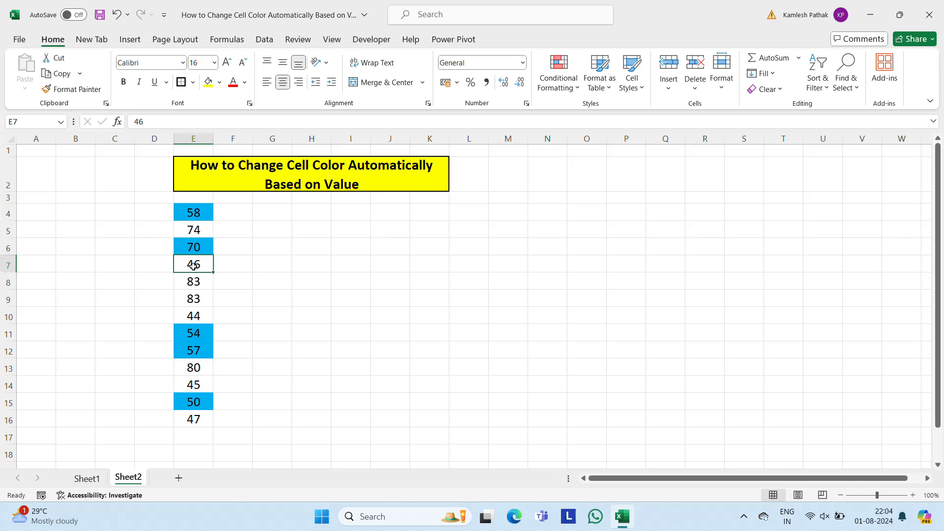
type("55")
key("Return")
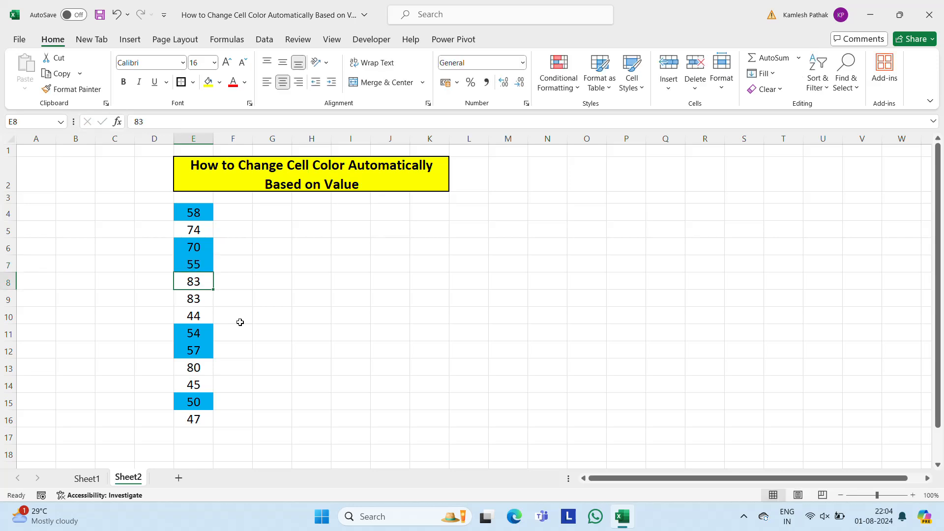
key("Down")
key("Down")
key("Up")
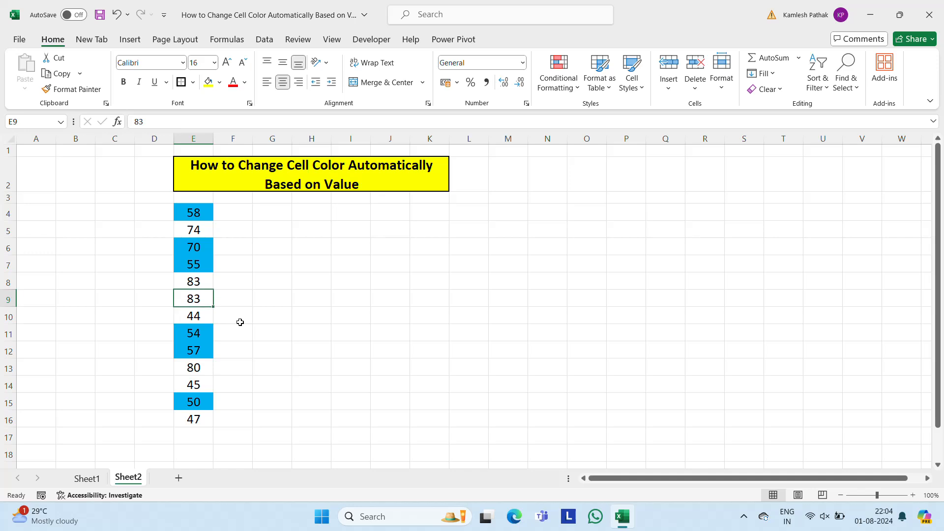
type("60")
key("Return")
key("Up")
key("Up")
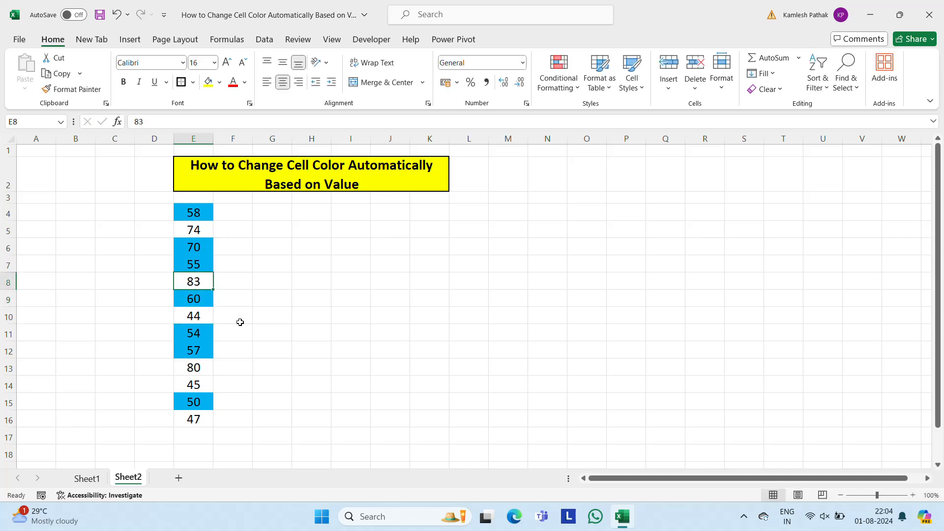
type("83")
key("Escape")
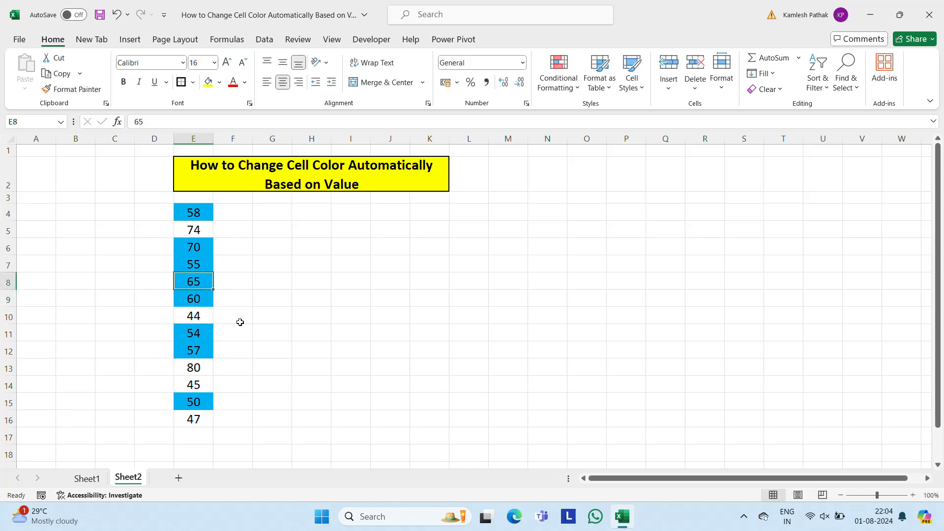
- Undo the test edits in E8, E9 and E7 and the conditional formatting rule on E4:E16
type("83")
key("ctrl+Return")
key("Down")
key("ctrl+y")
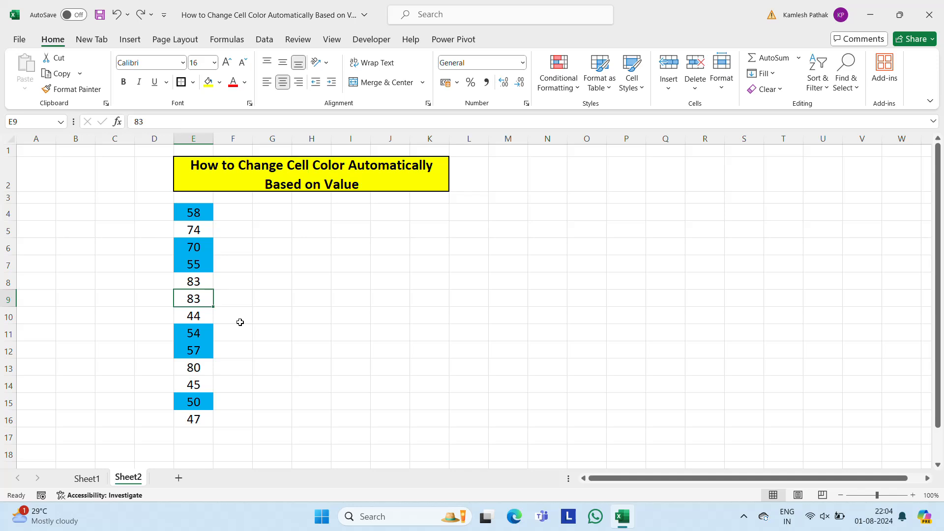
key("Up")
key("Up")
key("Up")
key("Up")
key("Up")
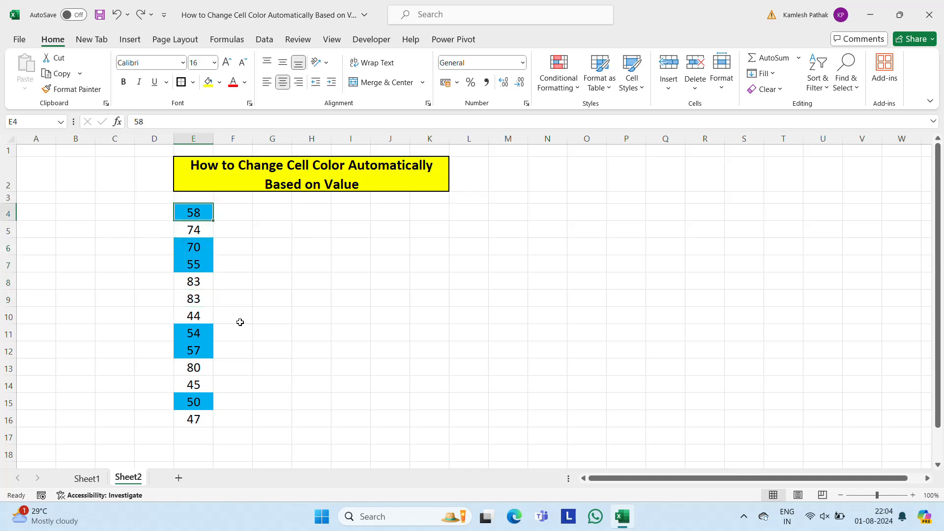
key("ctrl+z")
key("ctrl+z")
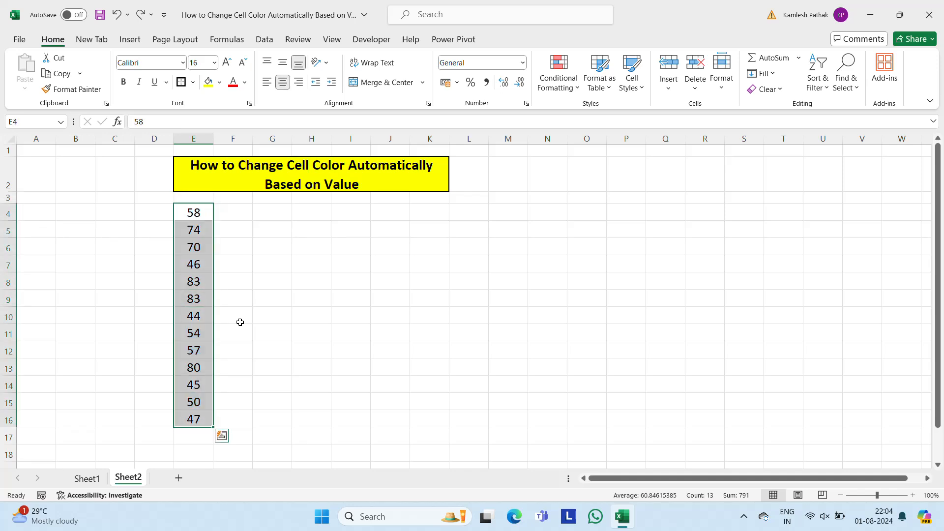
- Start a new "Format only cells that contain" rule for E4:E16 with the condition Cell Value not between 40 and 60
left_click(574, 93)
left_click(585, 239)
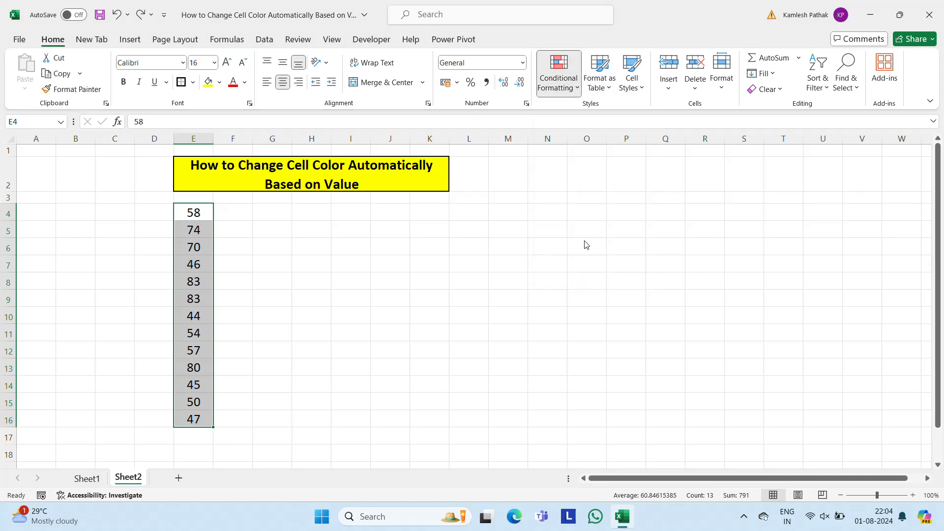
left_click(592, 201)
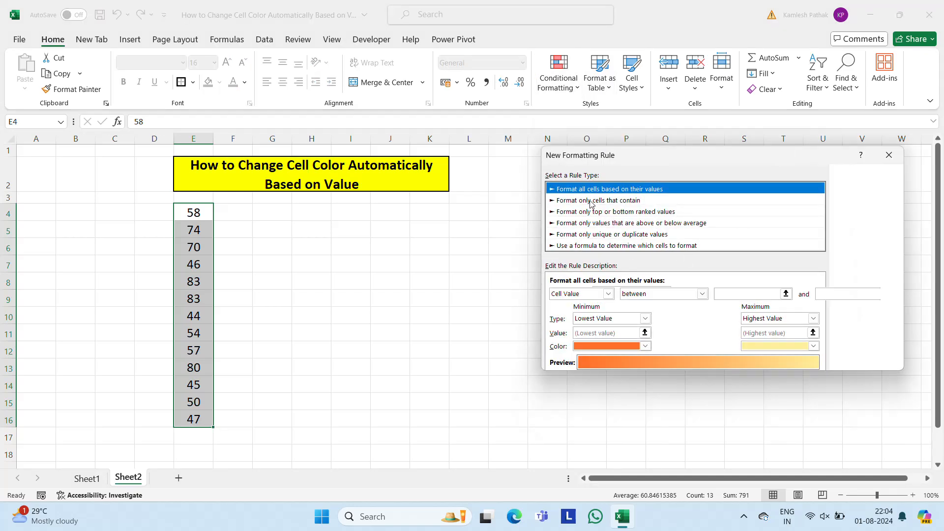
left_click(703, 294)
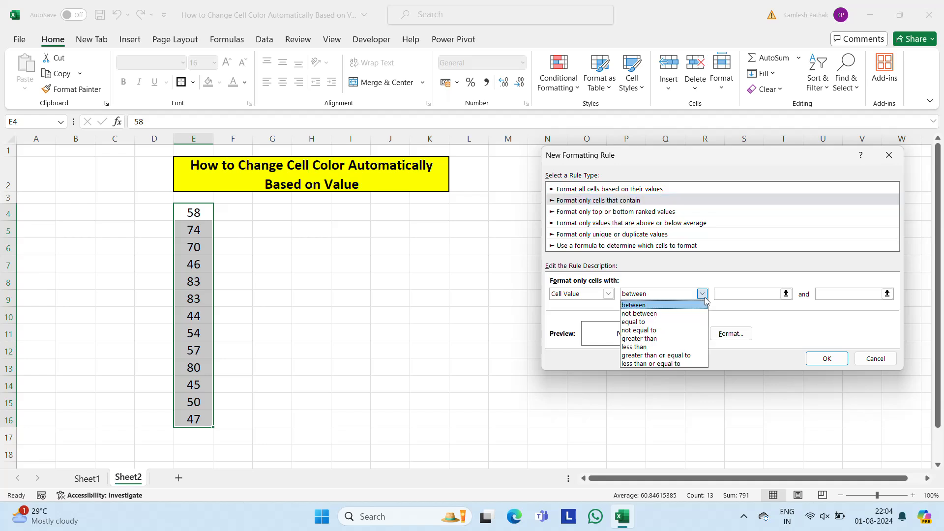
left_click(666, 317)
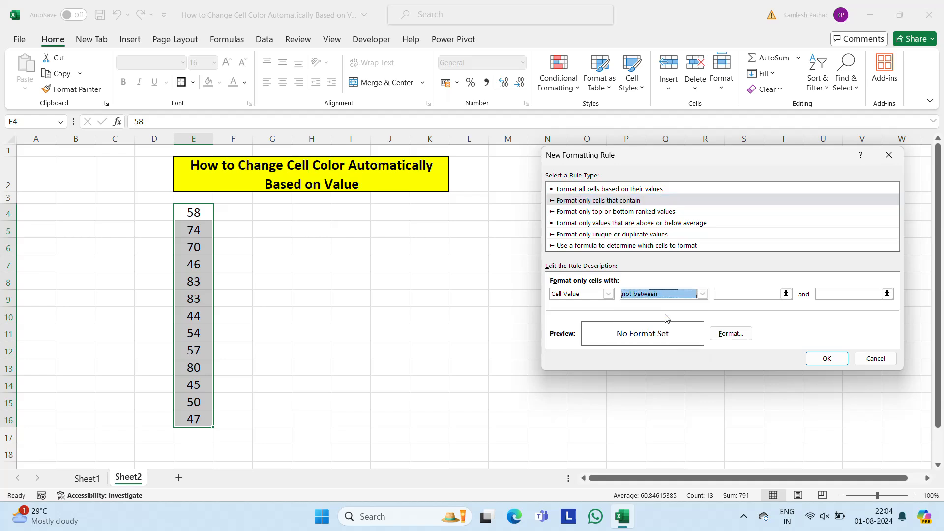
left_click(749, 294)
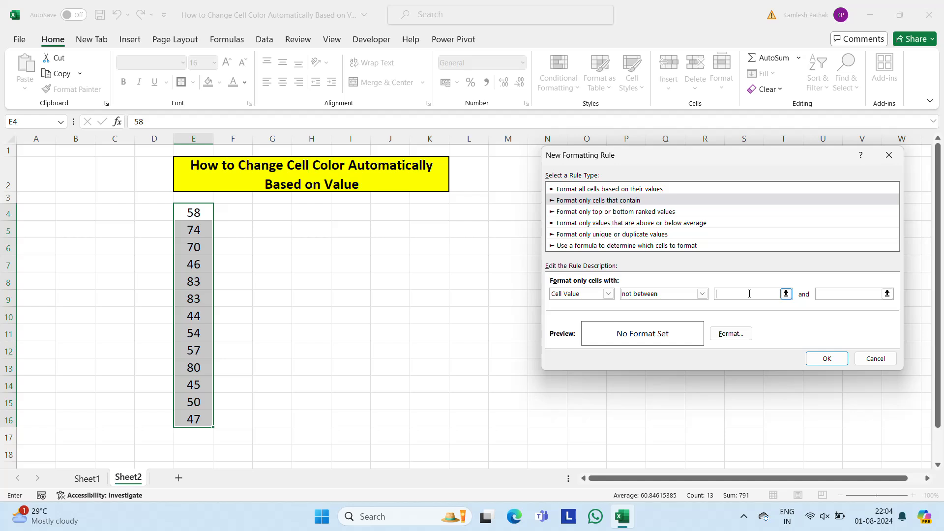
type("40")
left_click(842, 295)
type("60")
- Give the "not between 40 and 60" rule a light gold background fill and apply it to E4:E16
left_click(730, 333)
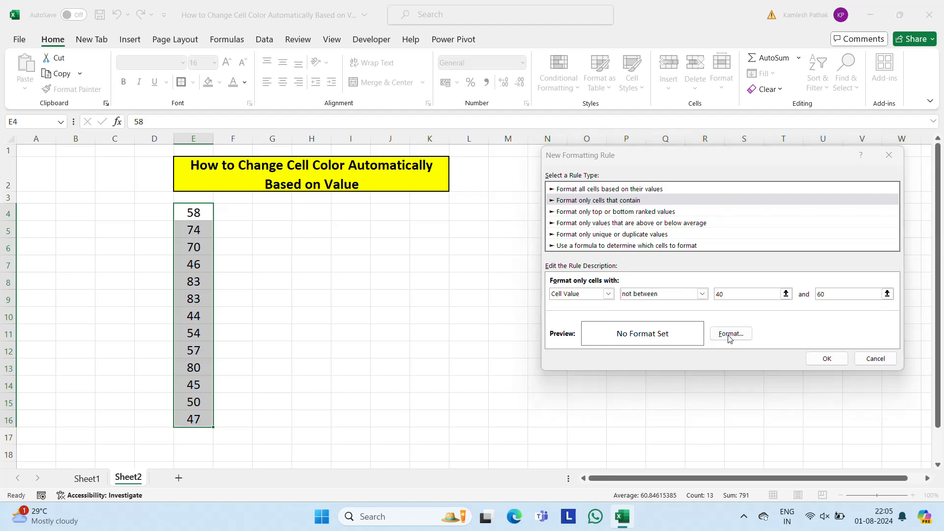
left_click(619, 194)
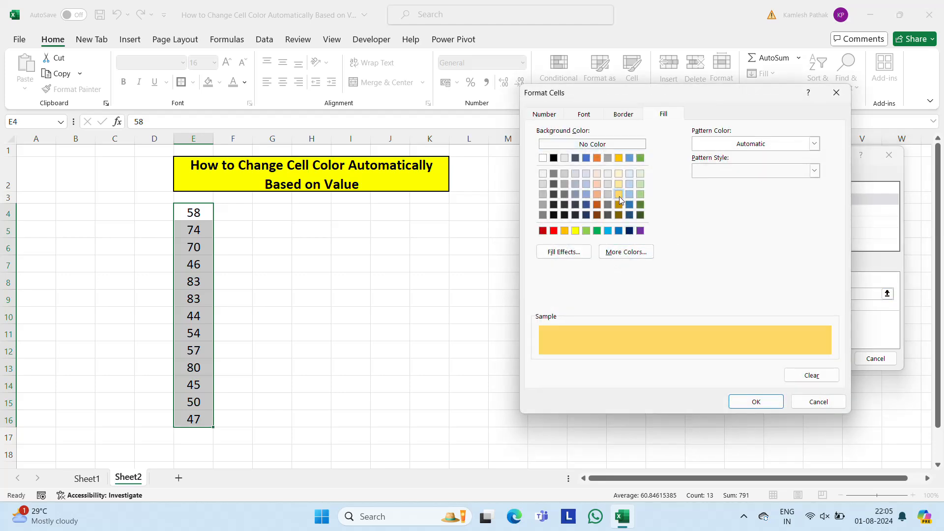
left_click(756, 401)
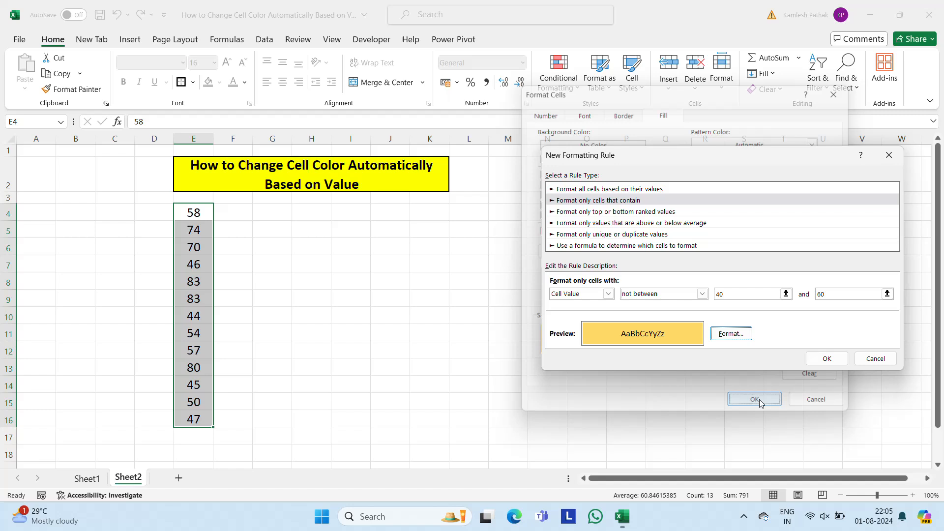
left_click(829, 360)
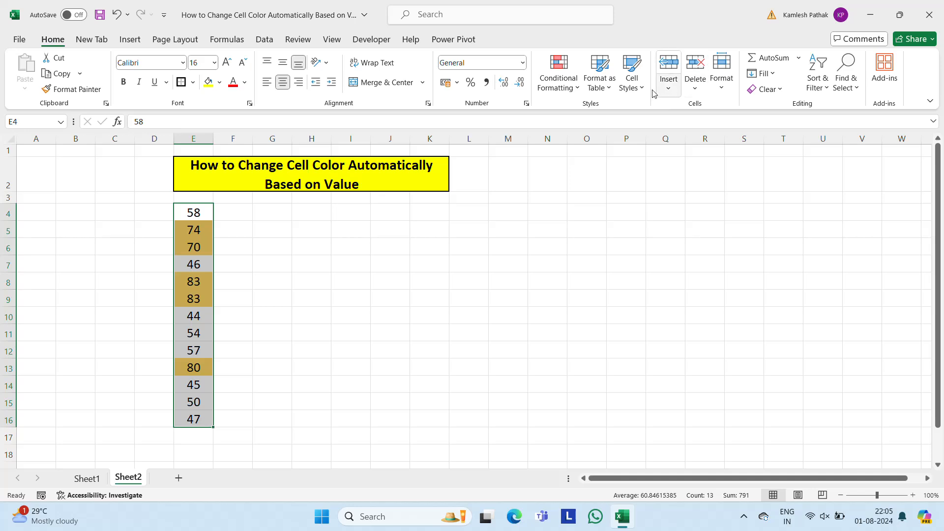
- Open the "not between" rule on E4:E16 for editing to review its condition and fill, and close it without changes
left_click(578, 89)
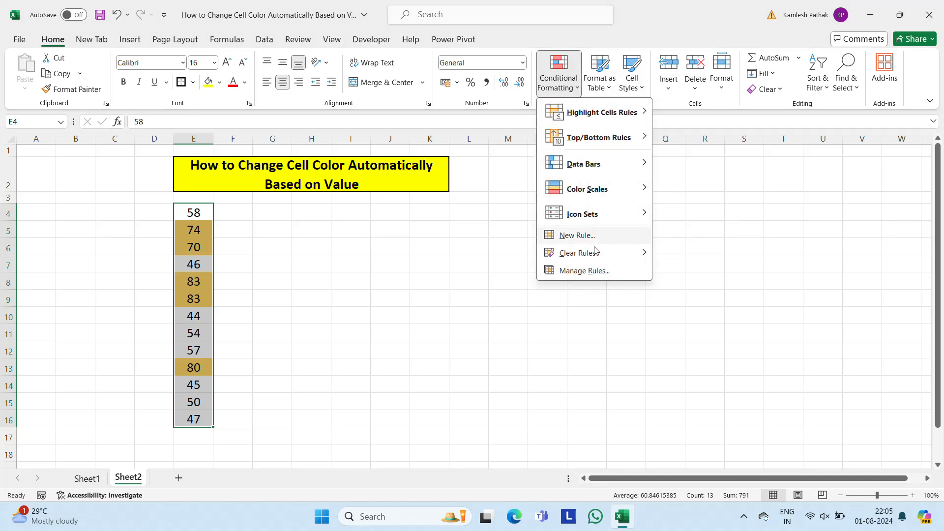
left_click(586, 270)
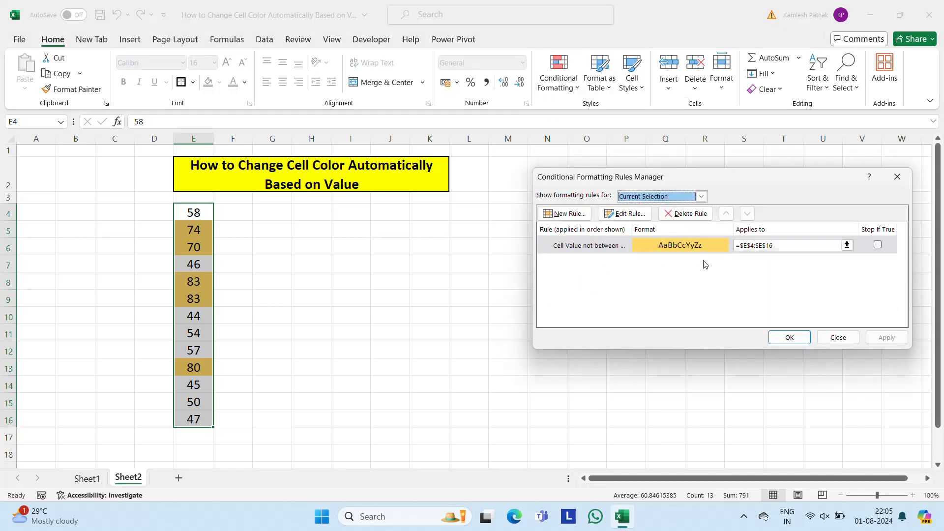
left_click(631, 214)
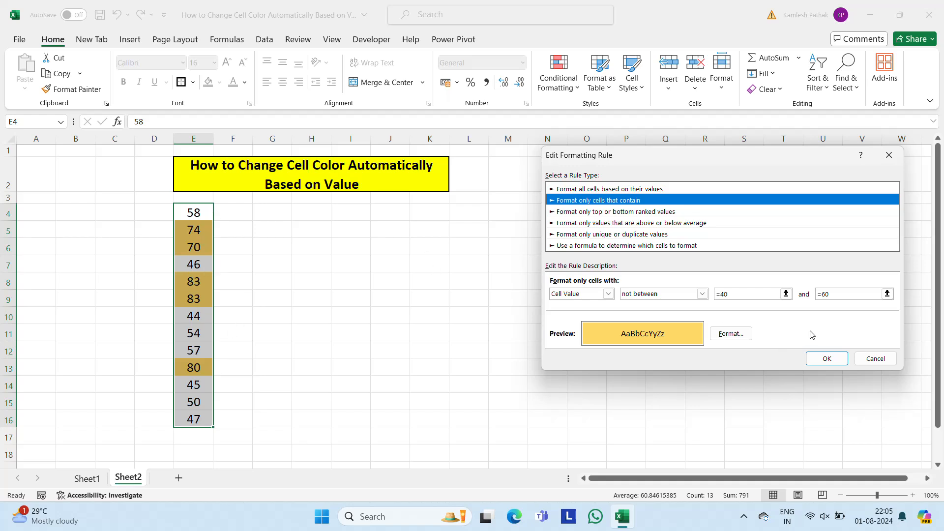
key("Return")
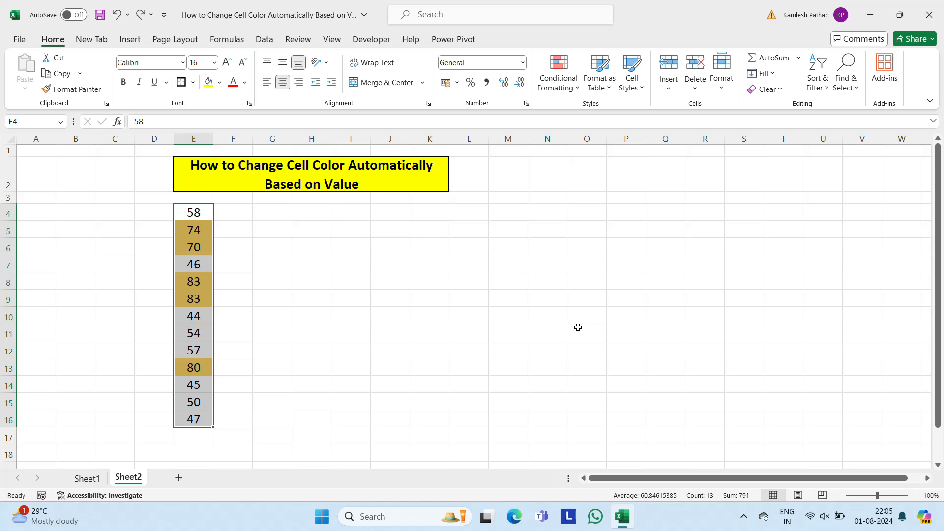
- Start a new "Format only cells that contain" rule for E4:E16 with the condition Cell Value equal to 80
left_click(577, 90)
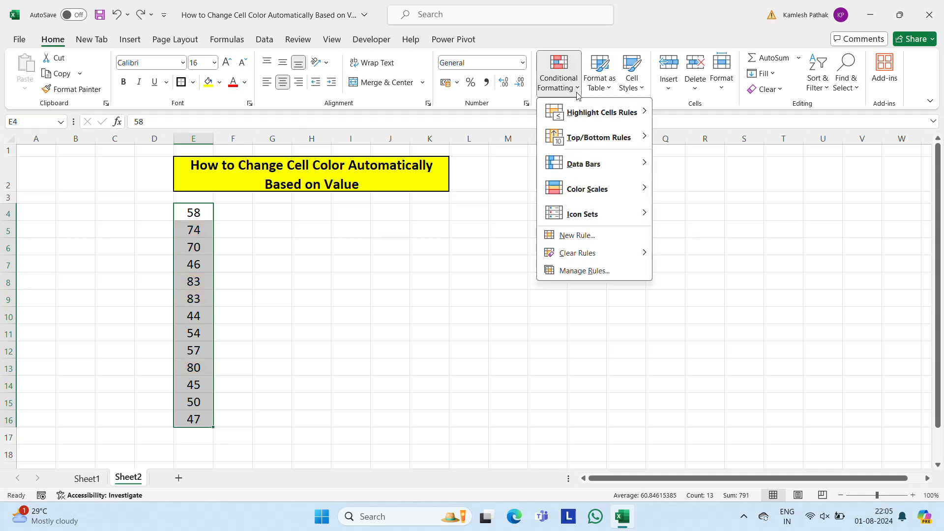
left_click(595, 237)
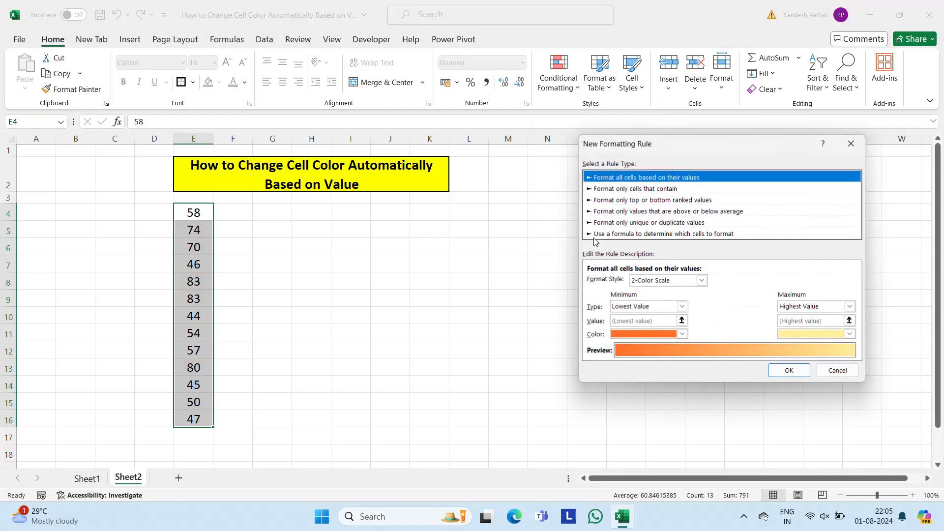
left_click(650, 192)
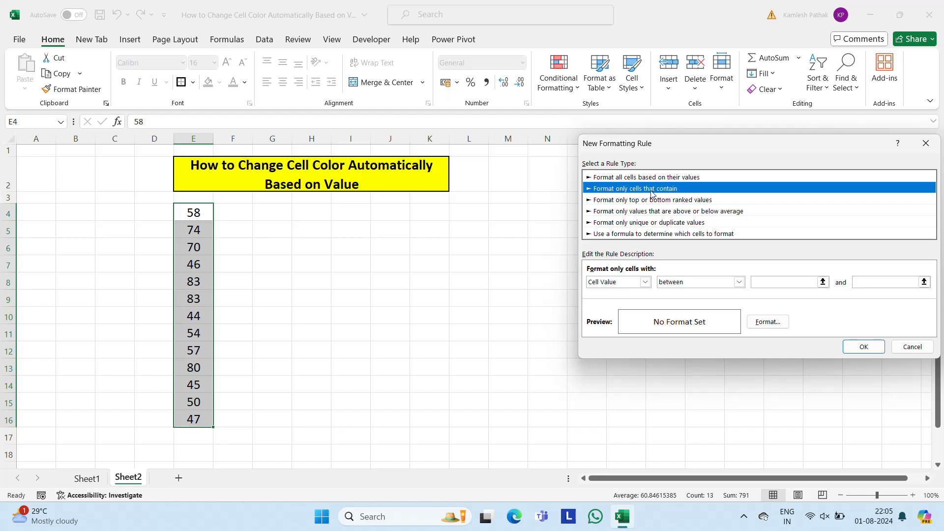
left_click(704, 283)
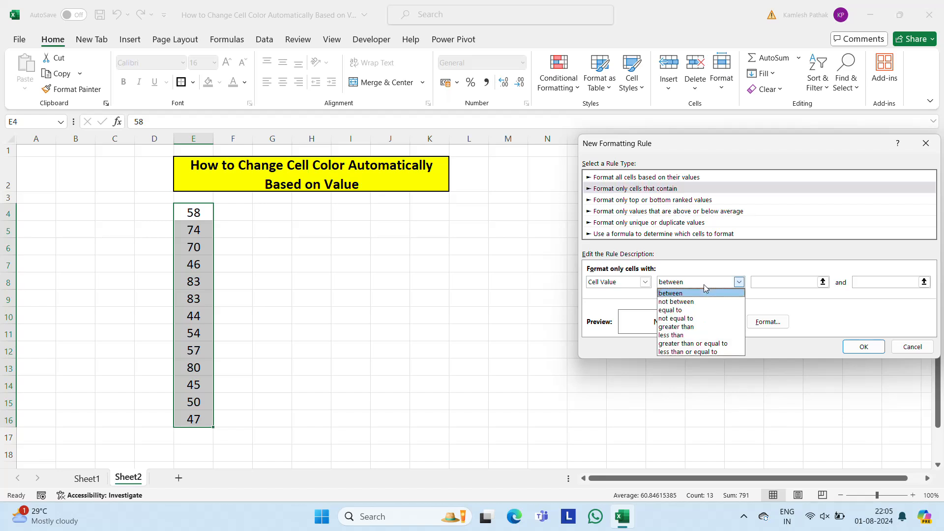
left_click(683, 312)
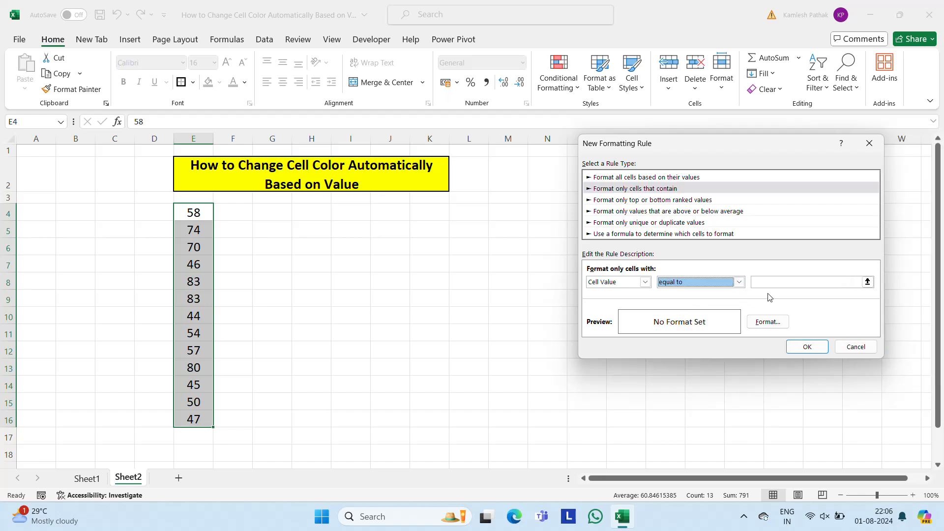
left_click(805, 282)
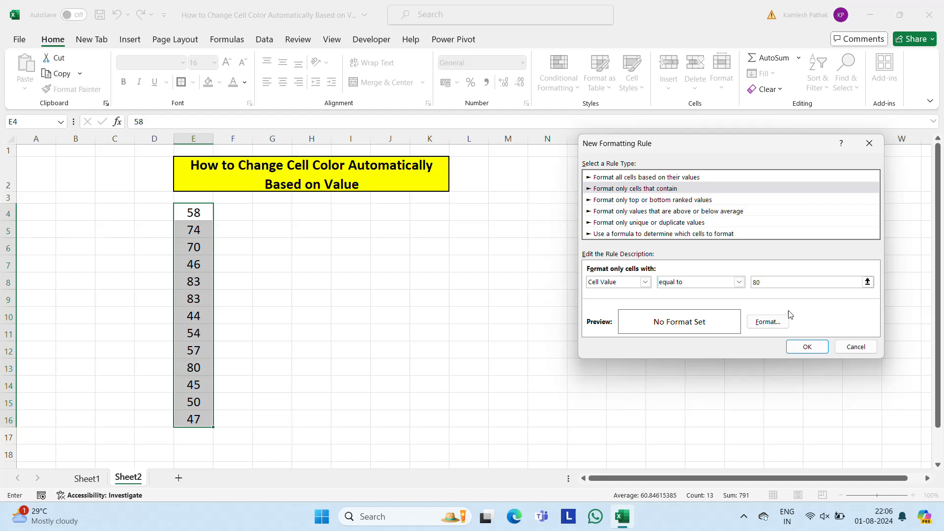
- Give the "equal to 80" rule a yellow background fill and apply it to E4:E16
left_click(777, 322)
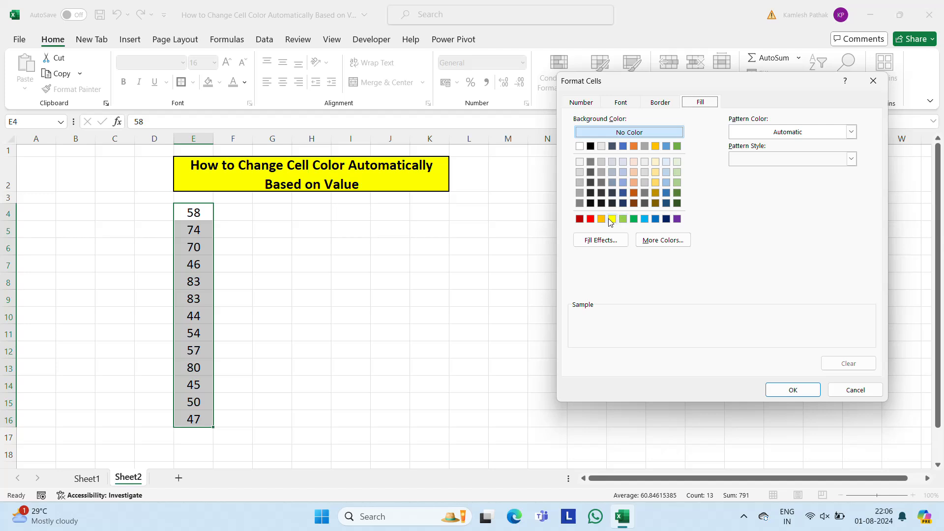
left_click(612, 219)
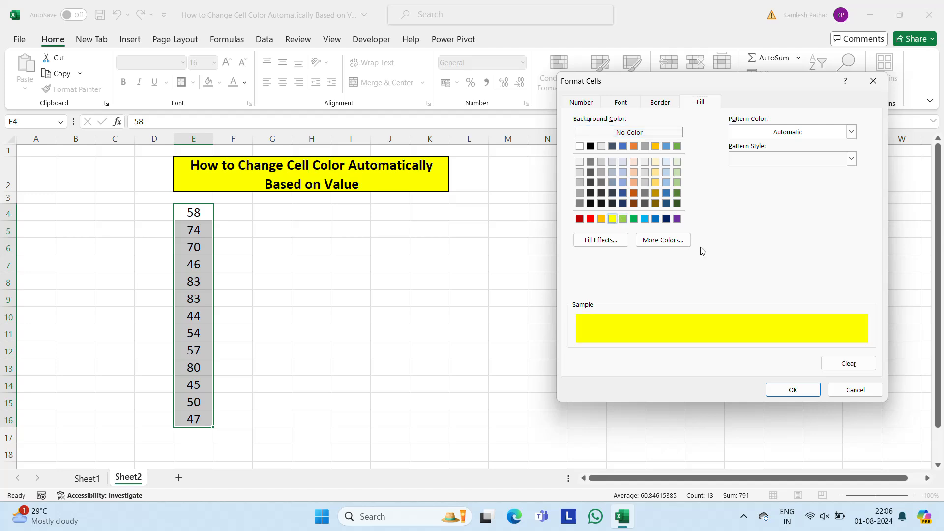
left_click(793, 390)
left_click(809, 351)
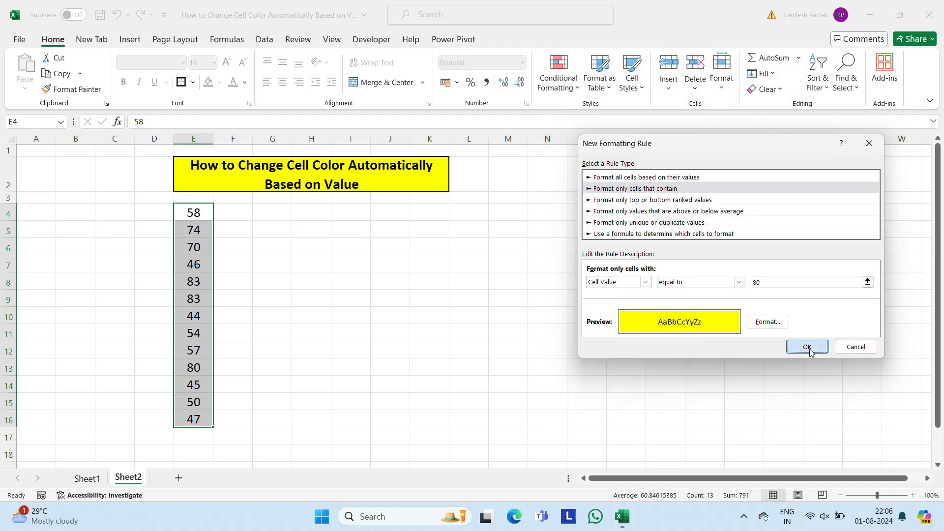
left_click(810, 349)
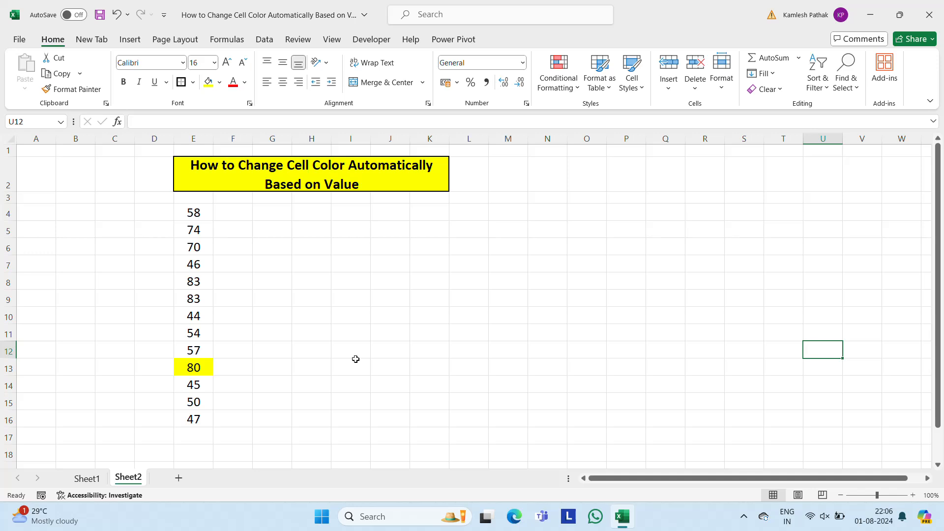
- Start a new "Format only cells that contain" rule for E4:E16 with the condition Cell Value not equal to 60
left_click(196, 216)
key("ctrl+shift+Down")
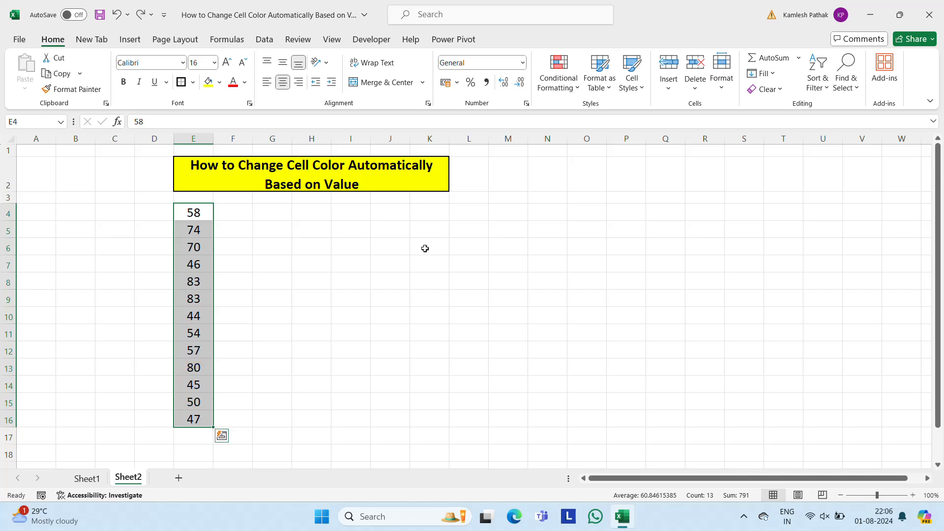
left_click(559, 82)
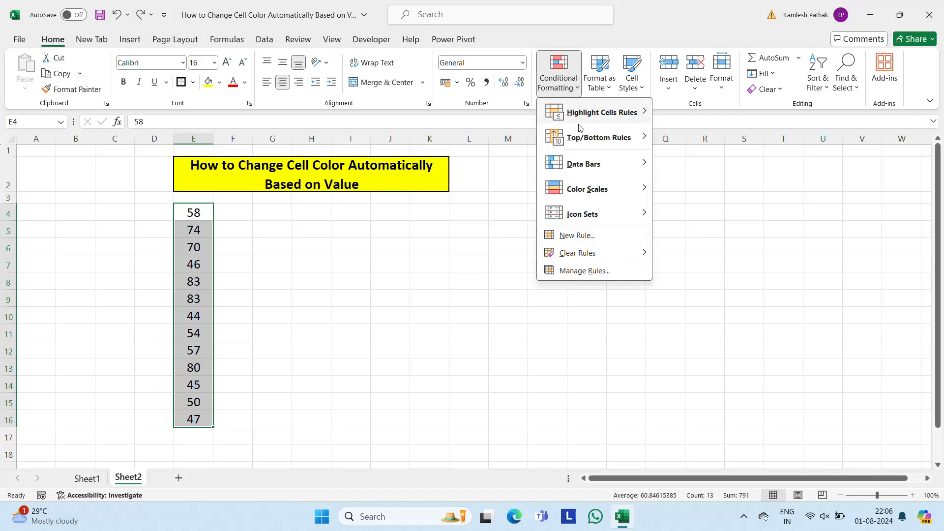
left_click(590, 240)
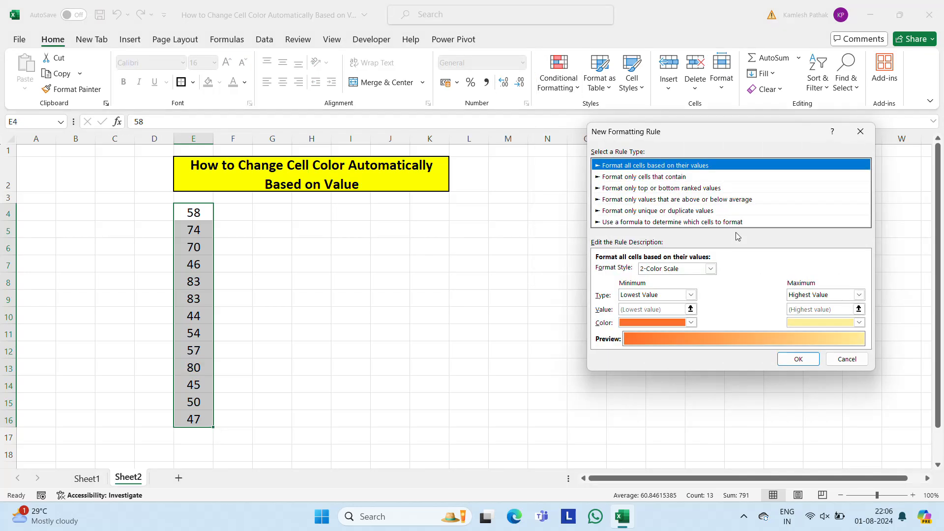
left_click(661, 183)
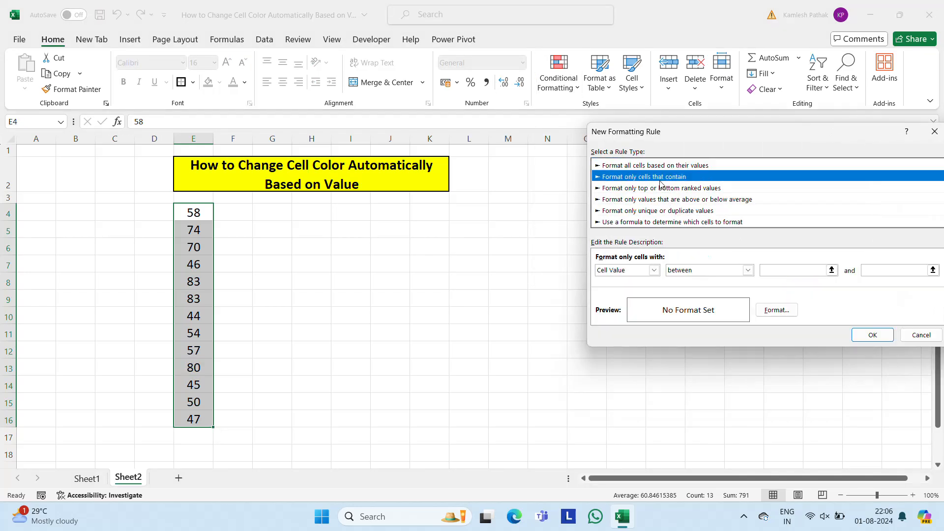
left_click(748, 270)
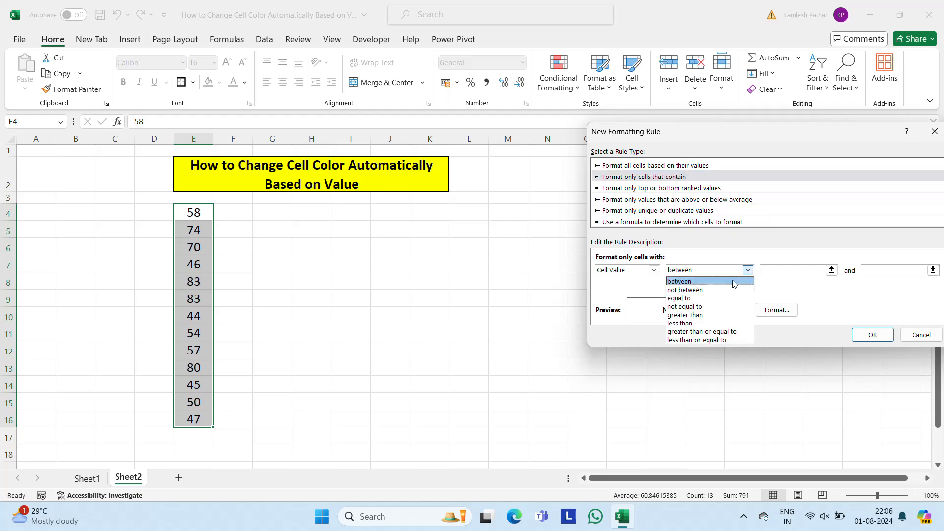
left_click(694, 307)
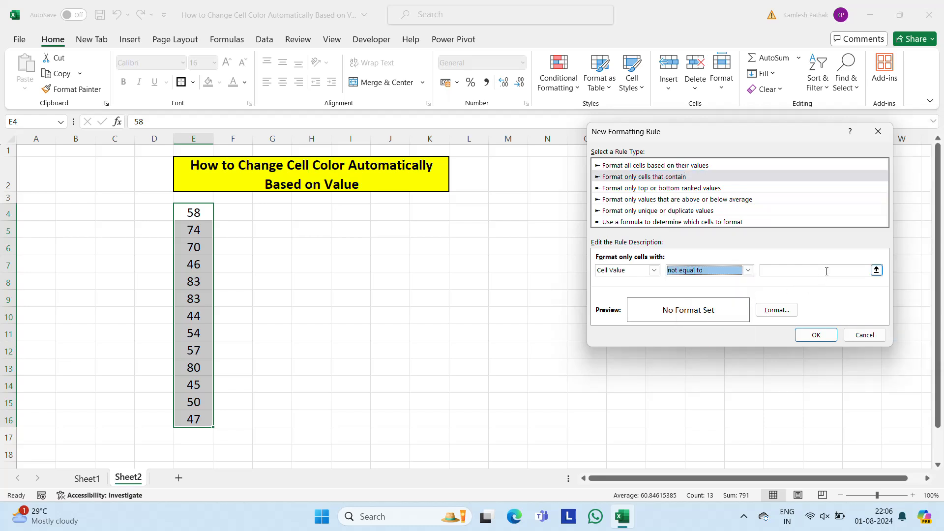
left_click(826, 271)
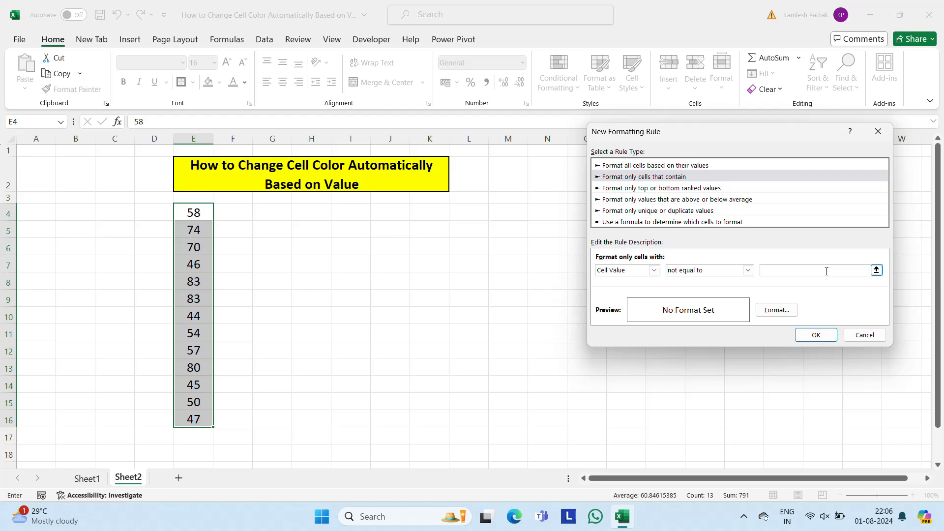
- Give the "not equal to 60" rule a bright blue background fill and apply it to E4:E16
left_click(776, 310)
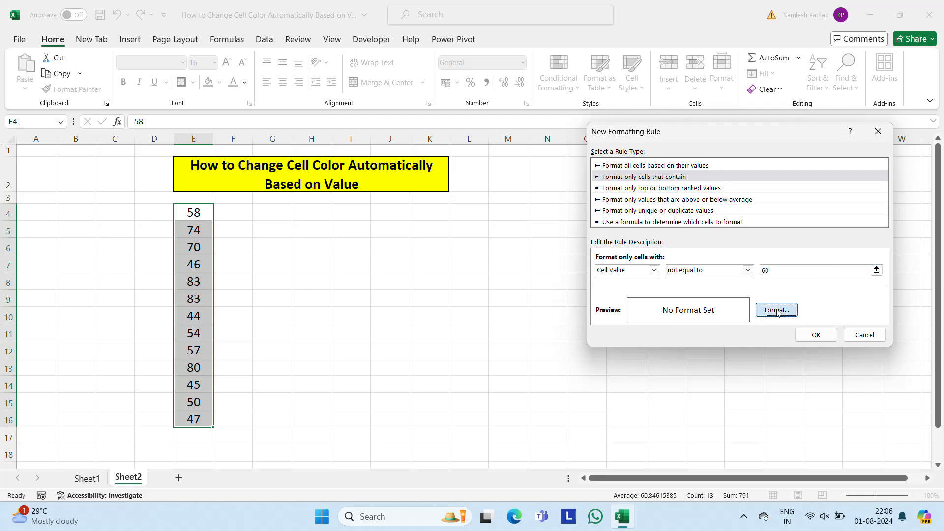
left_click(653, 207)
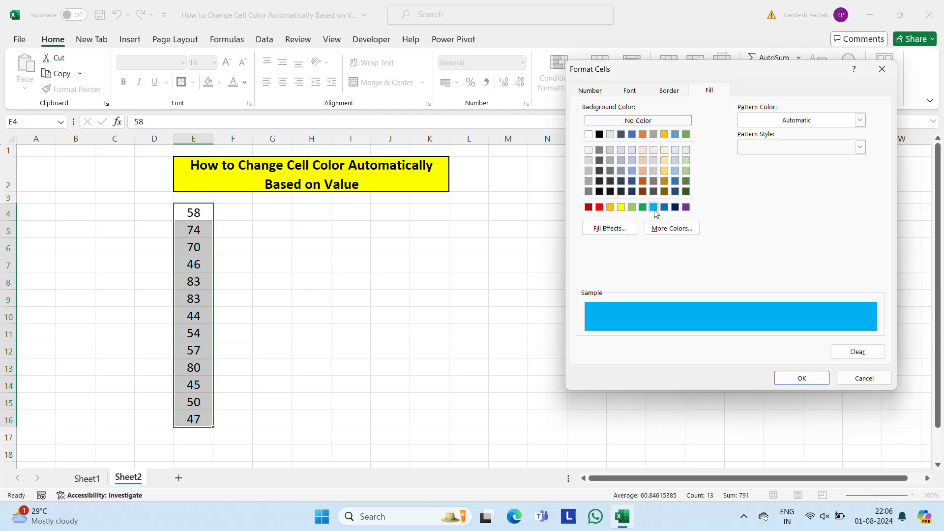
left_click(802, 379)
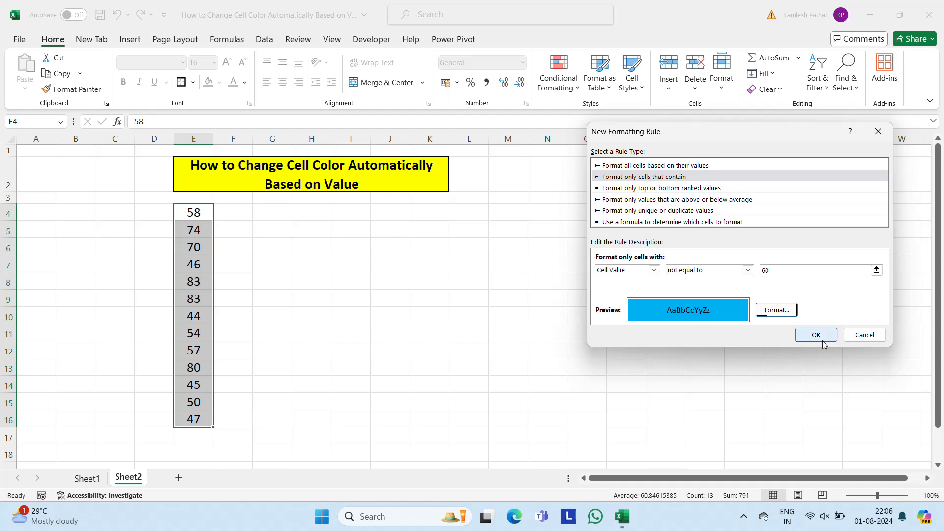
left_click(821, 336)
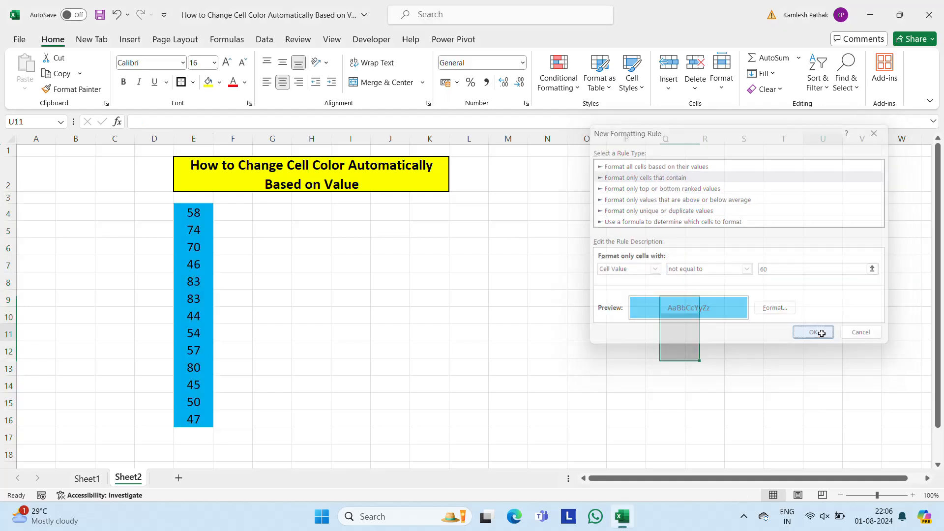
left_click(821, 335)
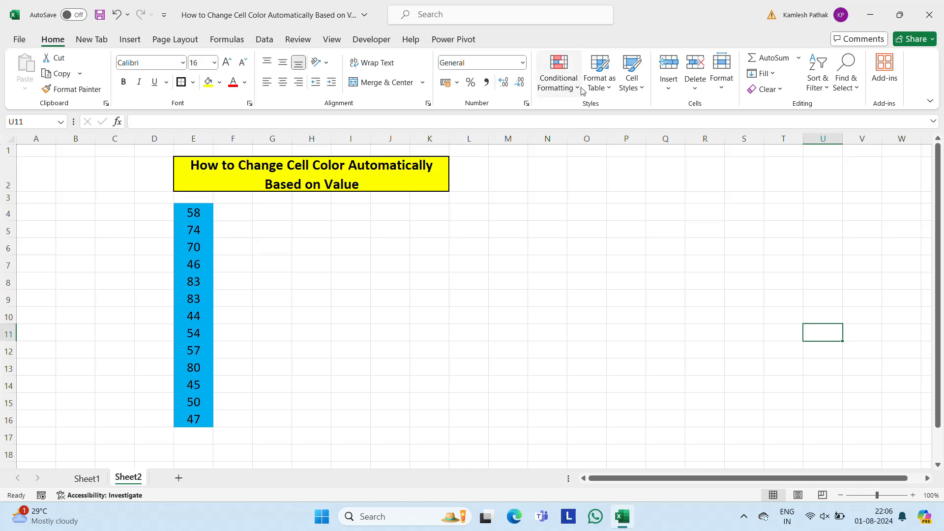
left_click(560, 82)
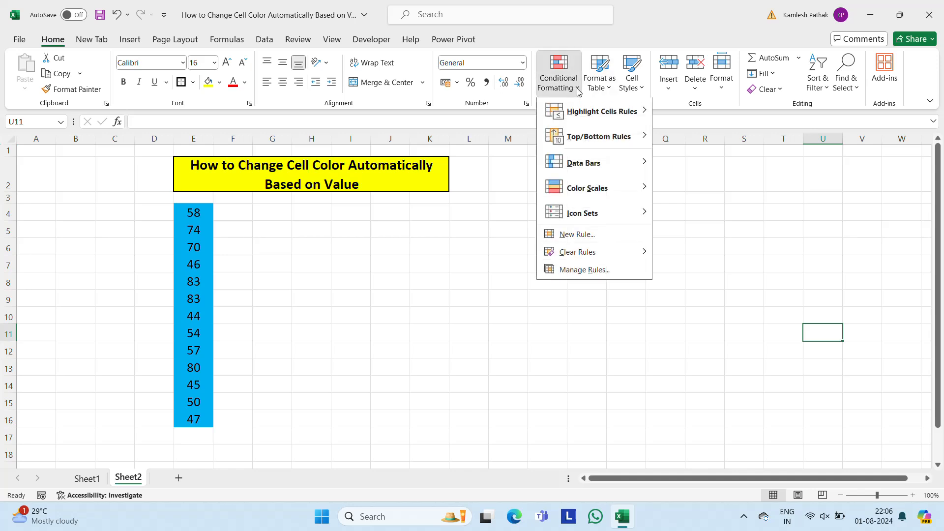
left_click(592, 273)
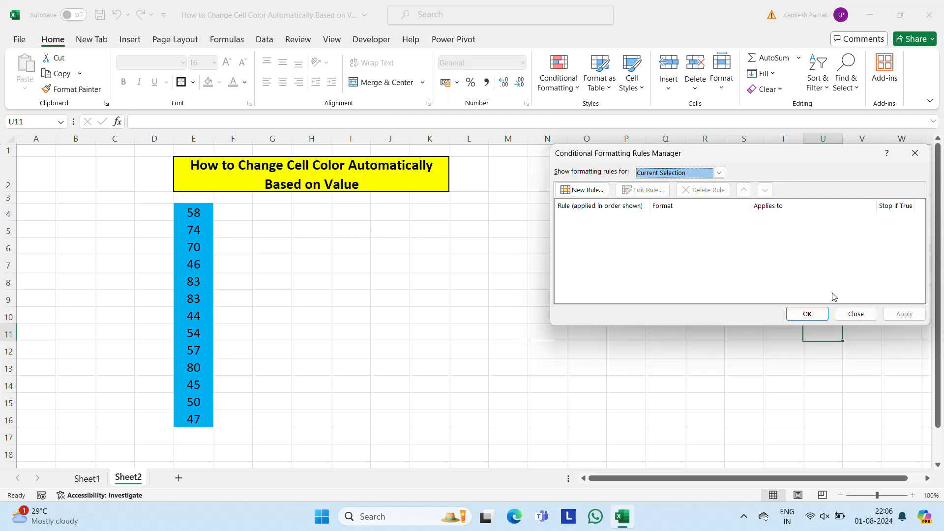
left_click(855, 314)
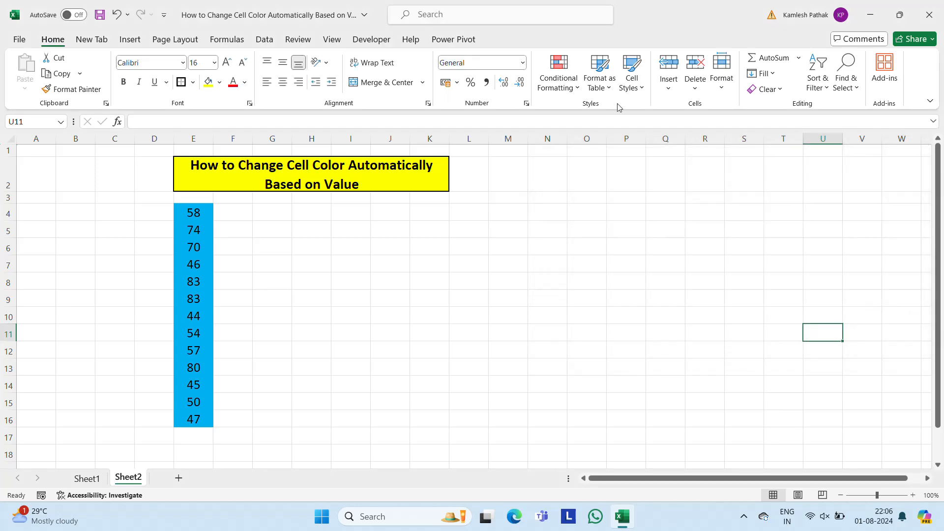
- Change the comparison value of the existing "not equal to" rule on E4:E16 to 70
left_click(192, 214)
key("ctrl+shift+Down")
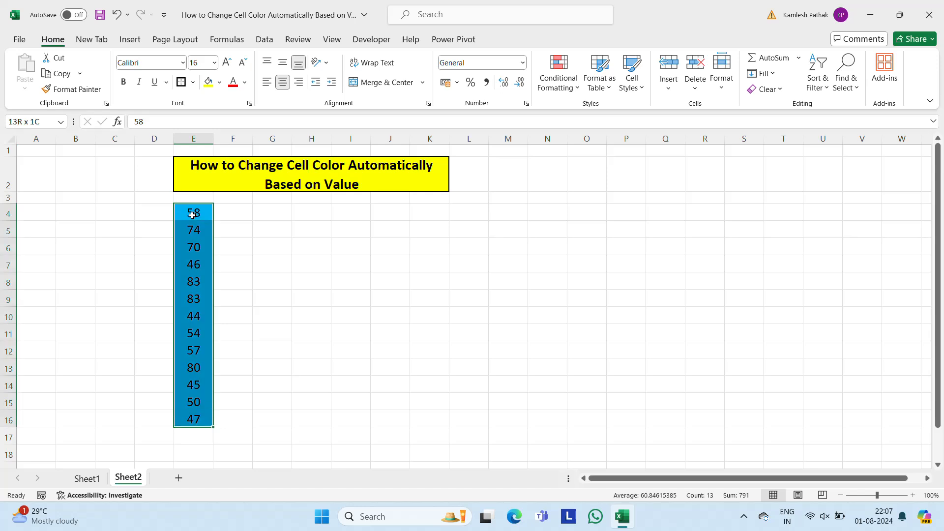
left_click(577, 92)
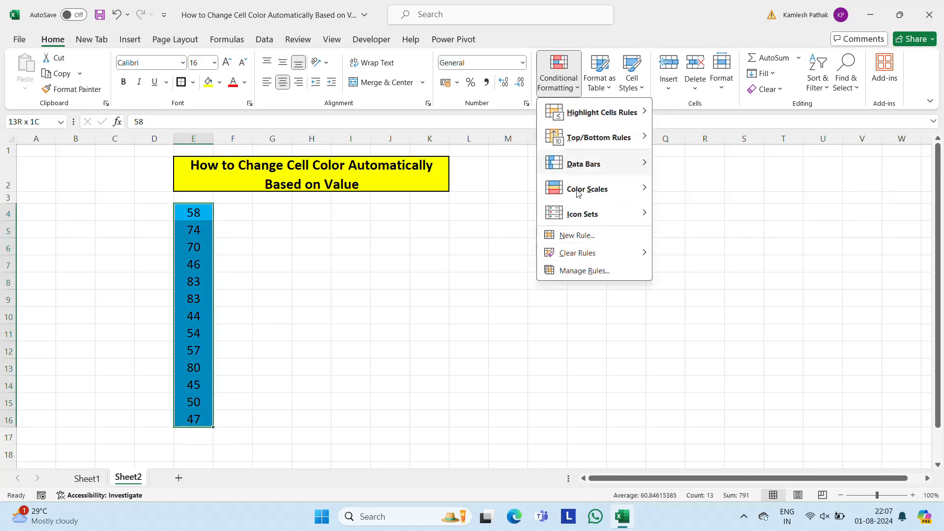
left_click(573, 272)
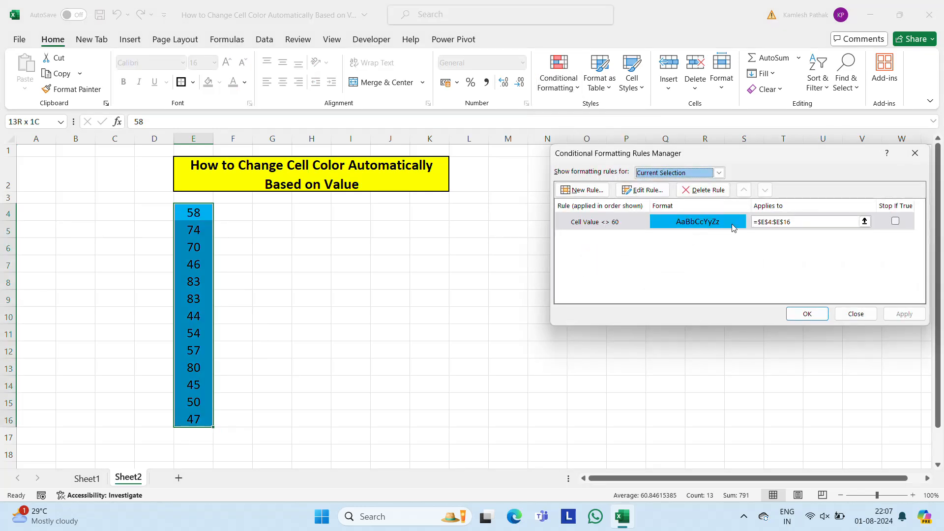
left_click(640, 191)
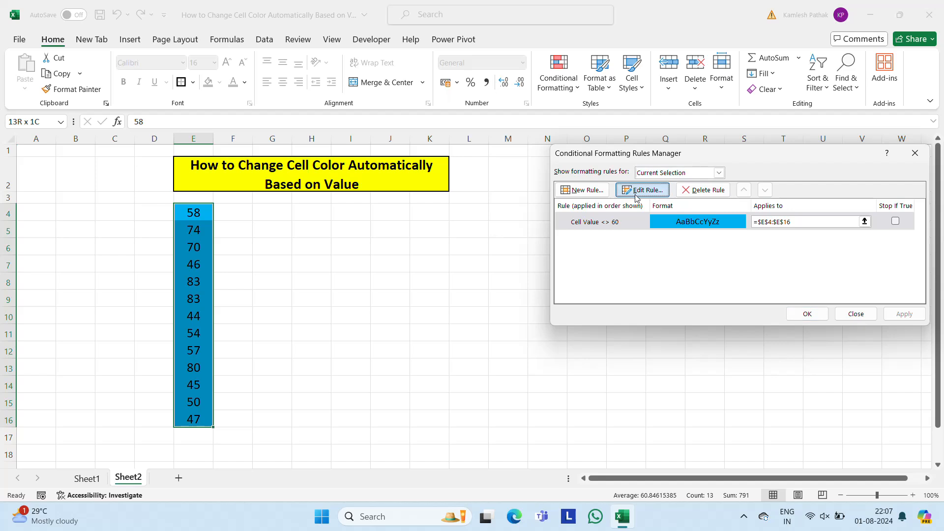
left_click(801, 272)
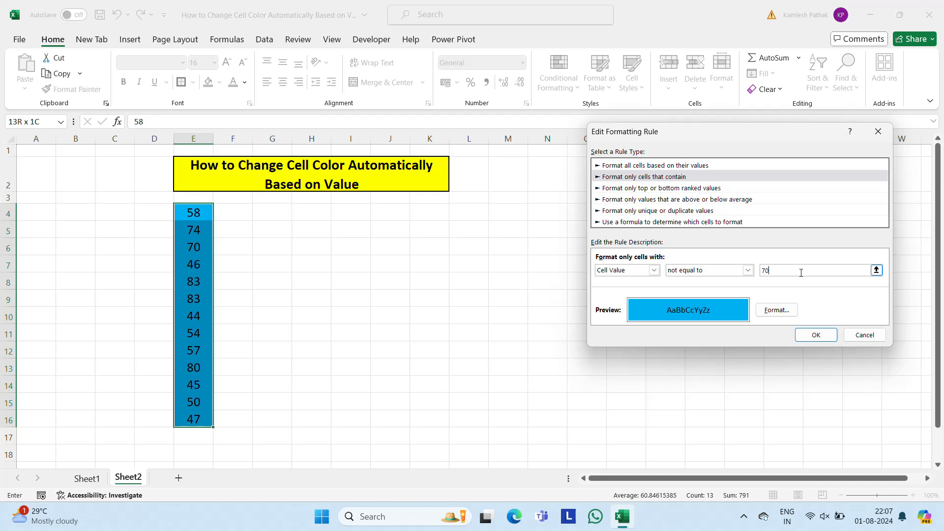
left_click(816, 336)
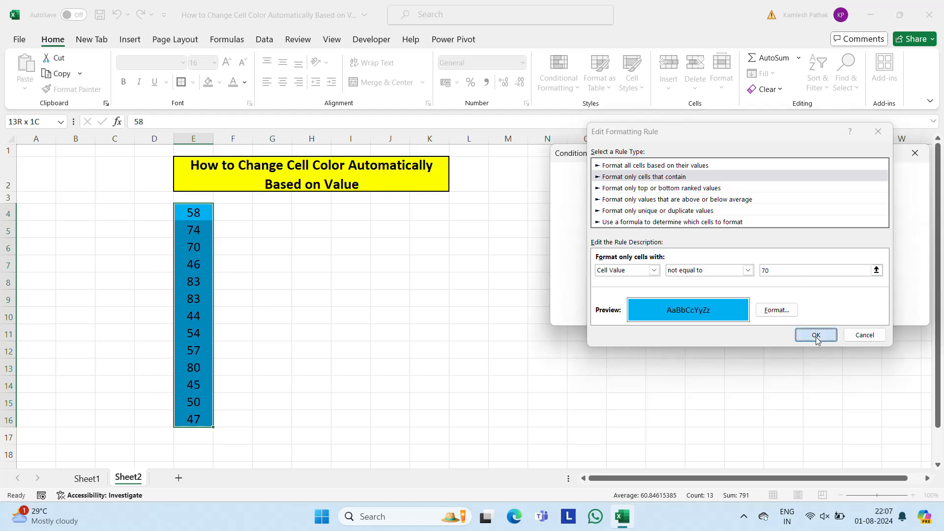
left_click(802, 315)
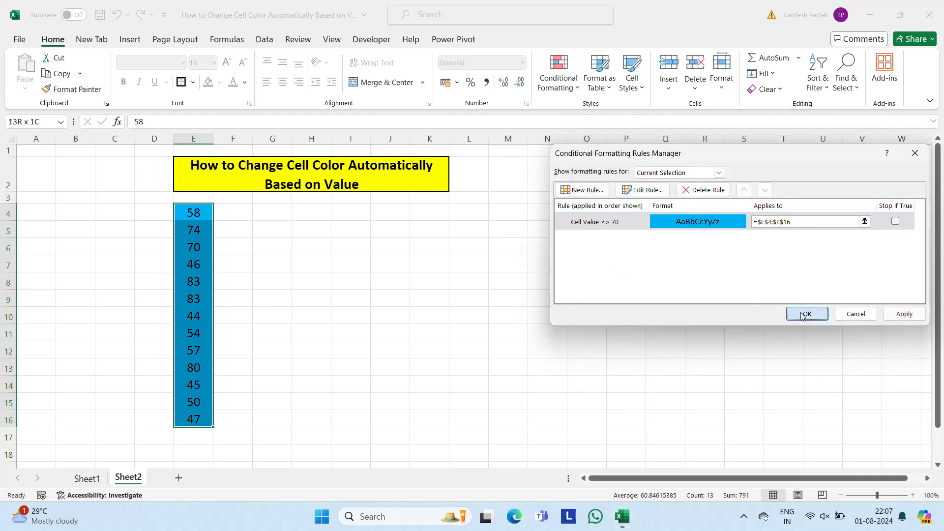
- Undo both the "not equal to" rule's last value change and the rule itself on E4:E16
left_click(196, 271)
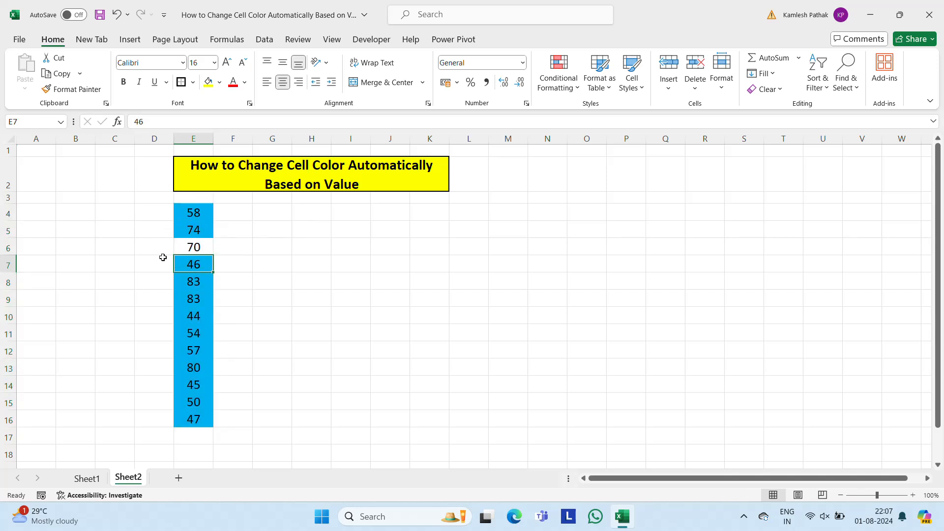
key("ctrl+z")
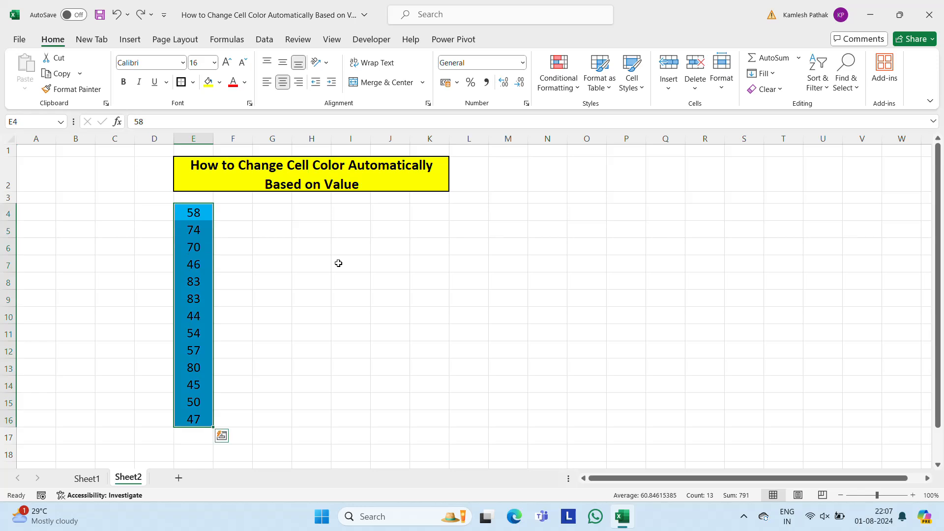
key("ctrl+z")
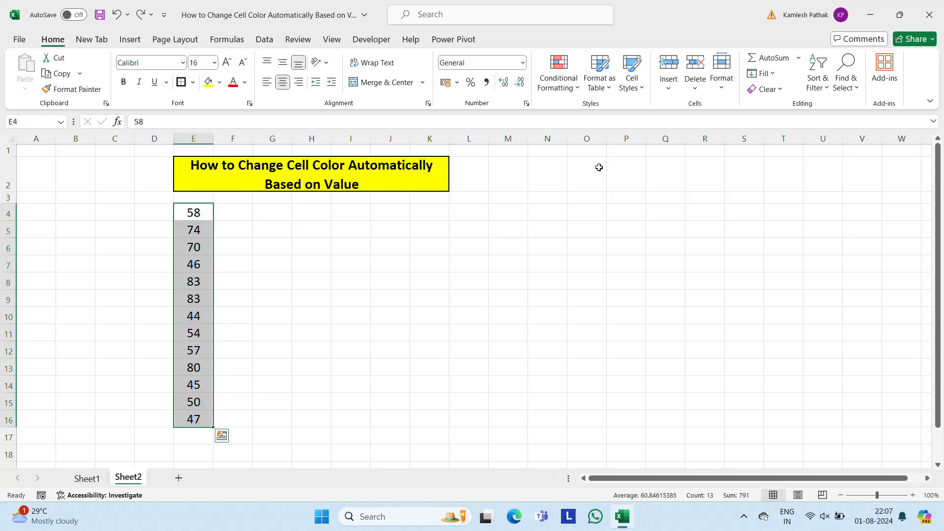
- Start a new "Format only cells that contain" rule for E4:E16 with the condition Cell Value greater than 50
left_click(577, 88)
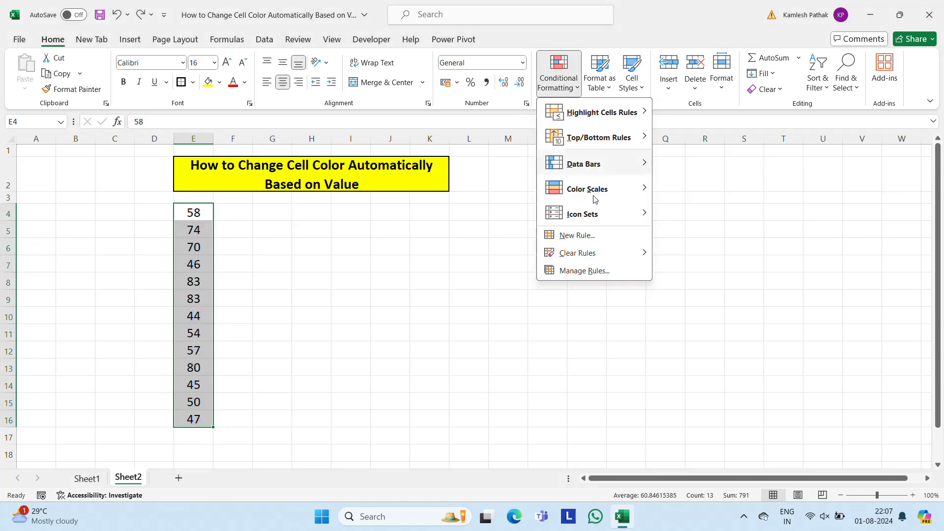
left_click(595, 240)
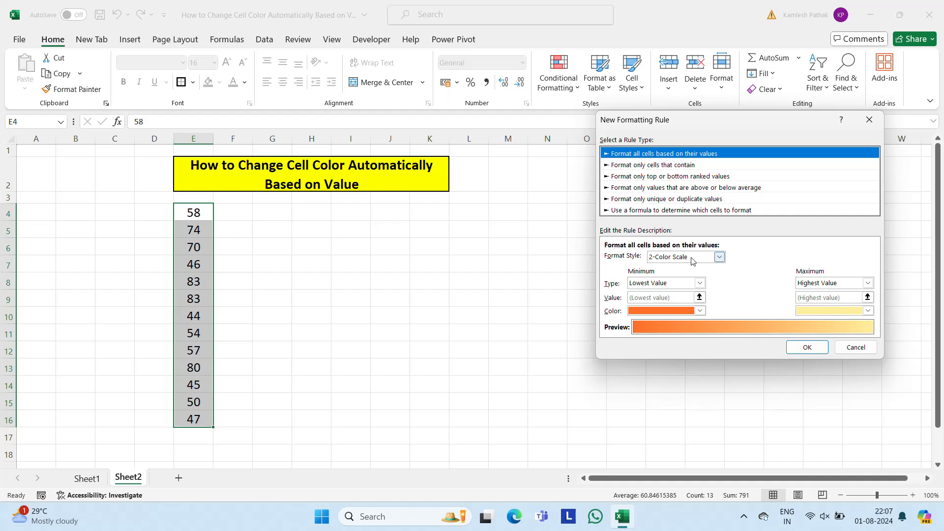
left_click(692, 259)
left_click(641, 167)
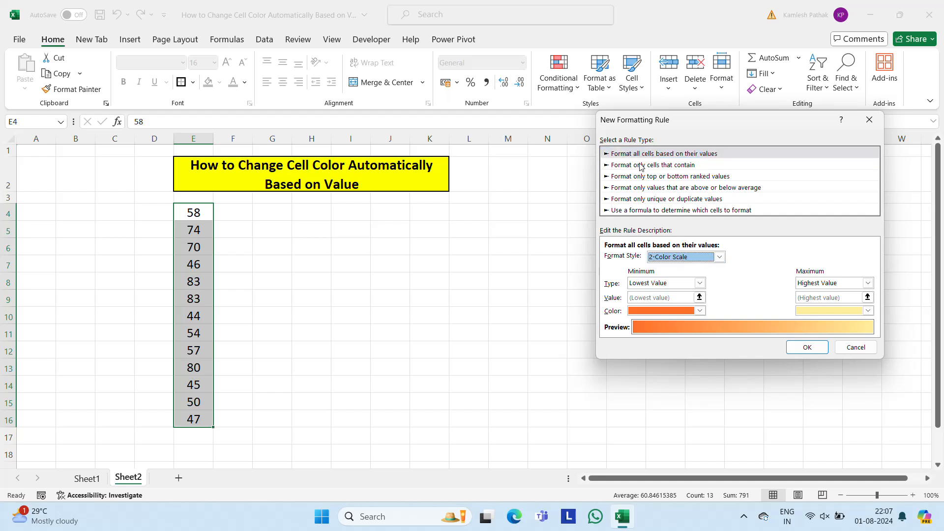
left_click(641, 167)
left_click(692, 259)
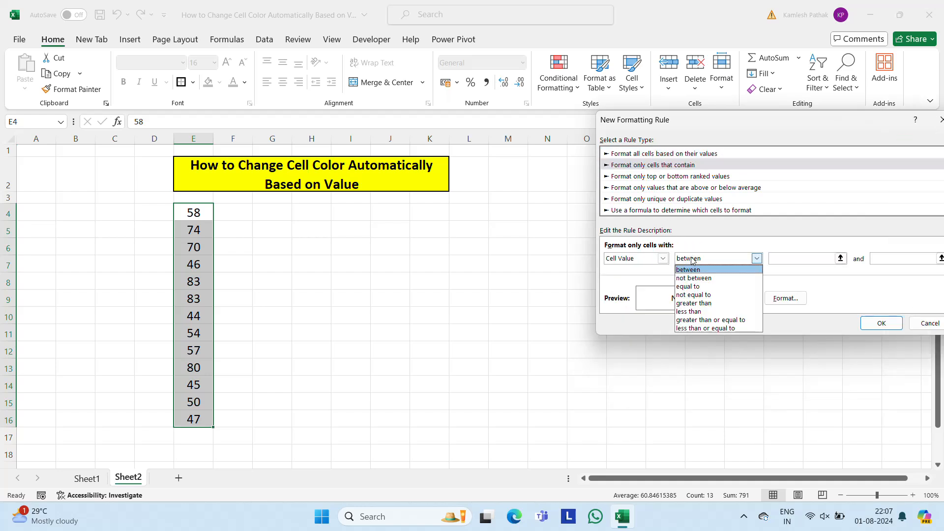
left_click(718, 304)
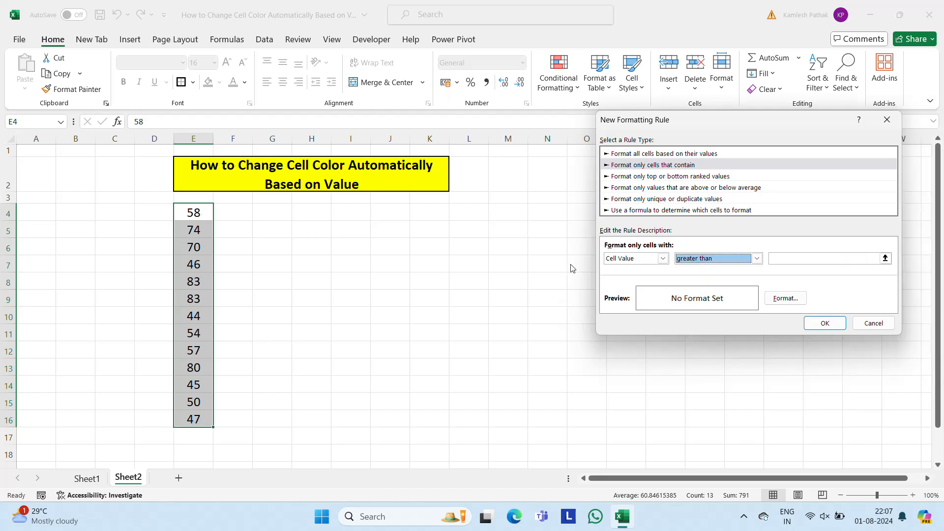
left_click(809, 259)
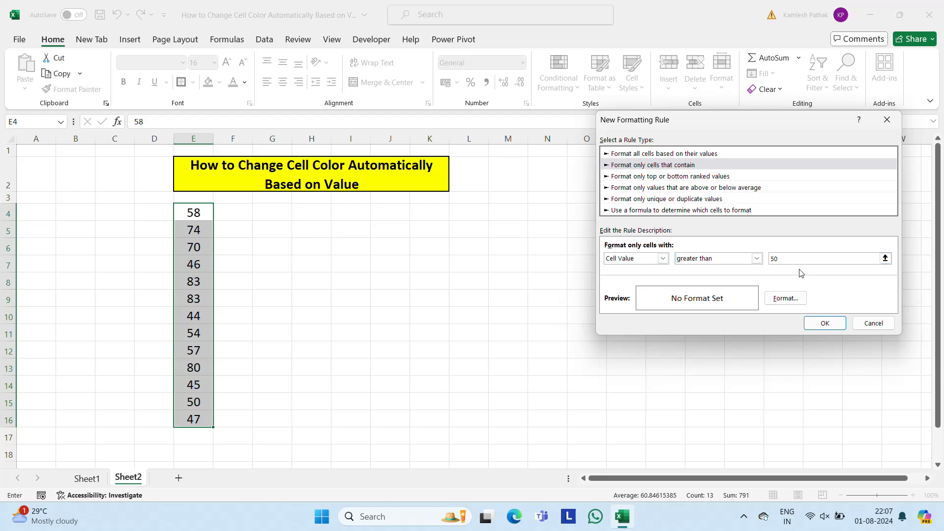
- Give the "greater than 50" rule an orange background fill and apply it to E4:E16
left_click(787, 299)
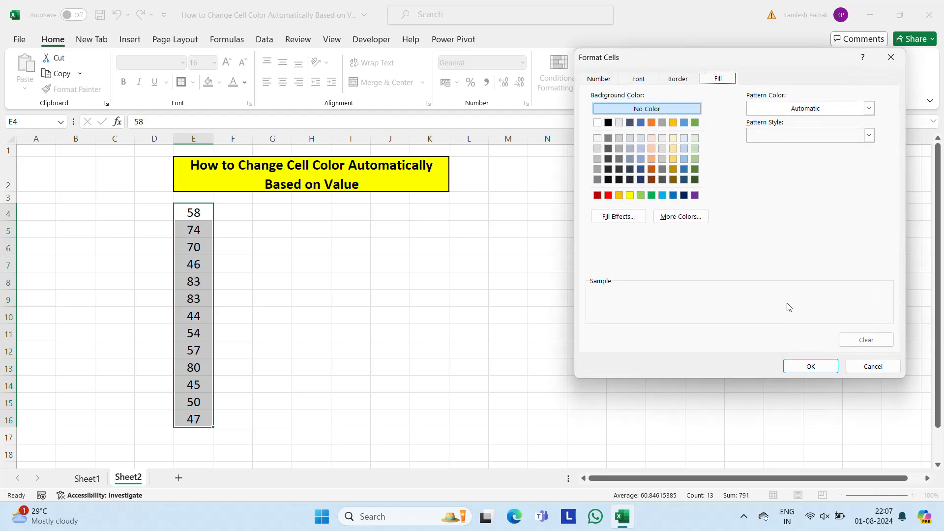
left_click(651, 123)
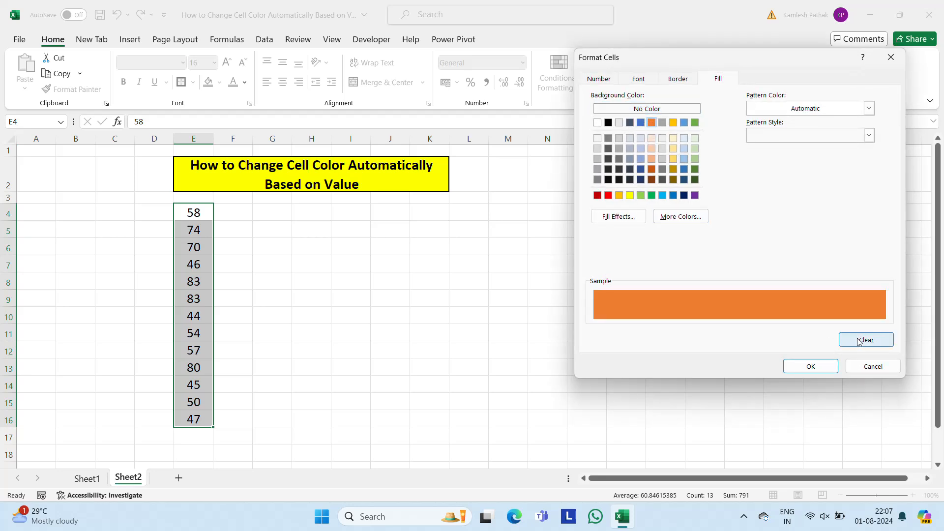
left_click(825, 367)
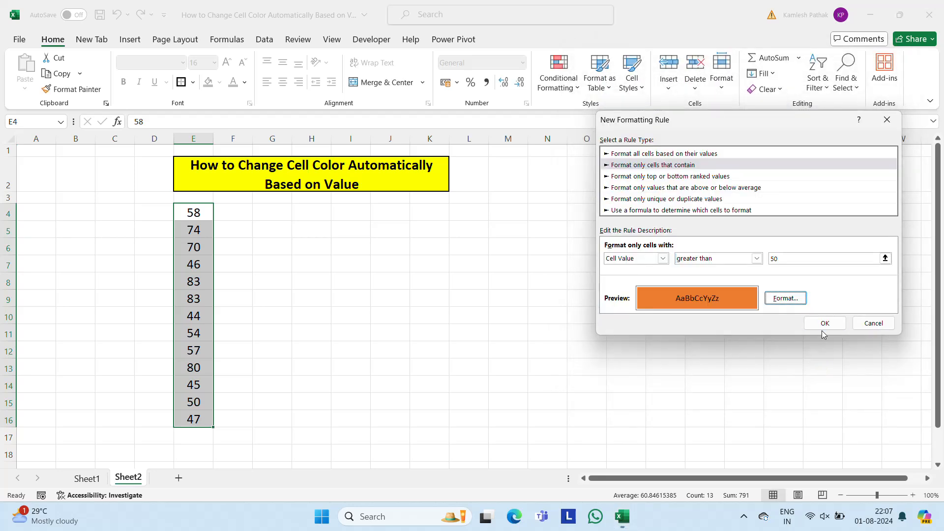
left_click(825, 324)
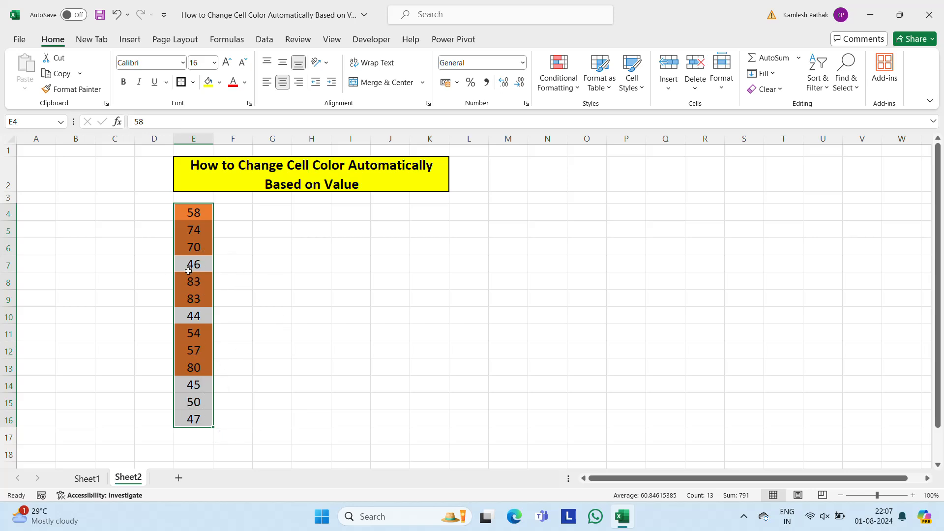
- Test the "greater than 50" rule by entering 50 and then 55 in cell E7
left_click(201, 263)
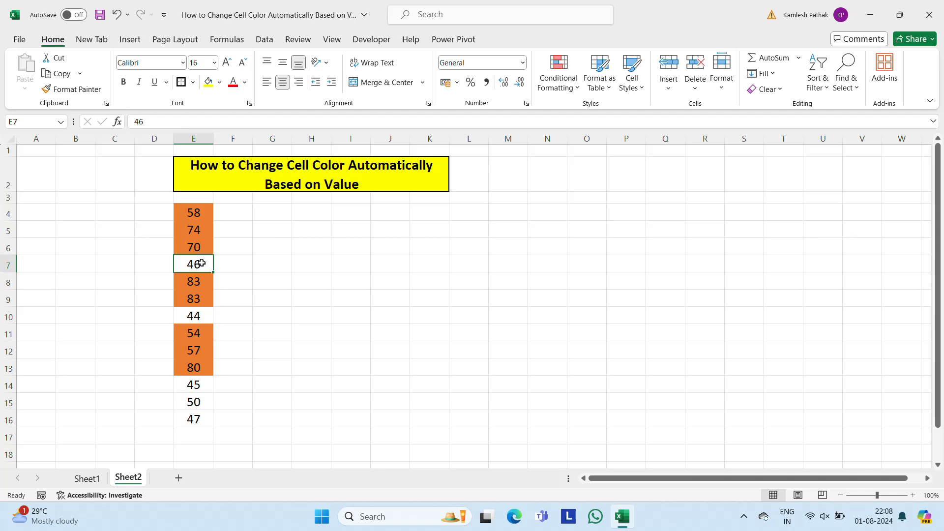
type("50")
key("Return")
left_click(201, 263)
key("Up")
key("Down")
key("Down")
key("Down")
key("Up")
key("Up")
type("55")
key("Return")
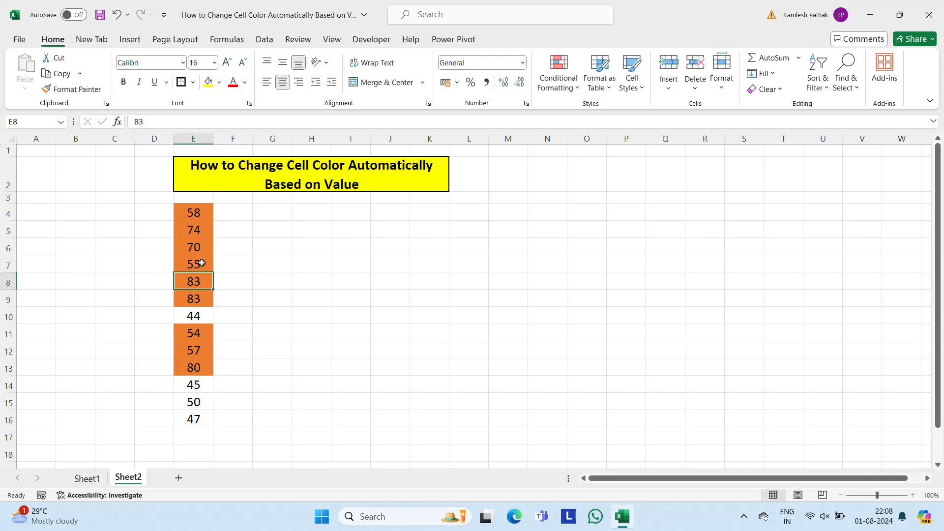
- Test the rule's threshold further by entering 51 and then 50 in cell E7
left_click(201, 263)
type("51")
key("Return")
left_click(201, 264)
key("Up")
key("Up")
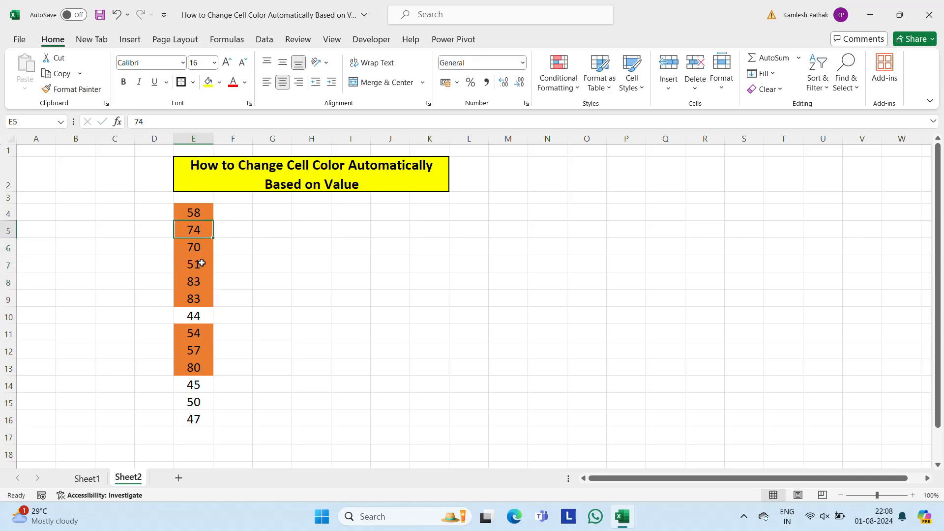
left_click(201, 263)
type("50")
key("Return")
- Undo the test entries in E7 and the "greater than 50" rule on E4:E16
left_click(201, 264)
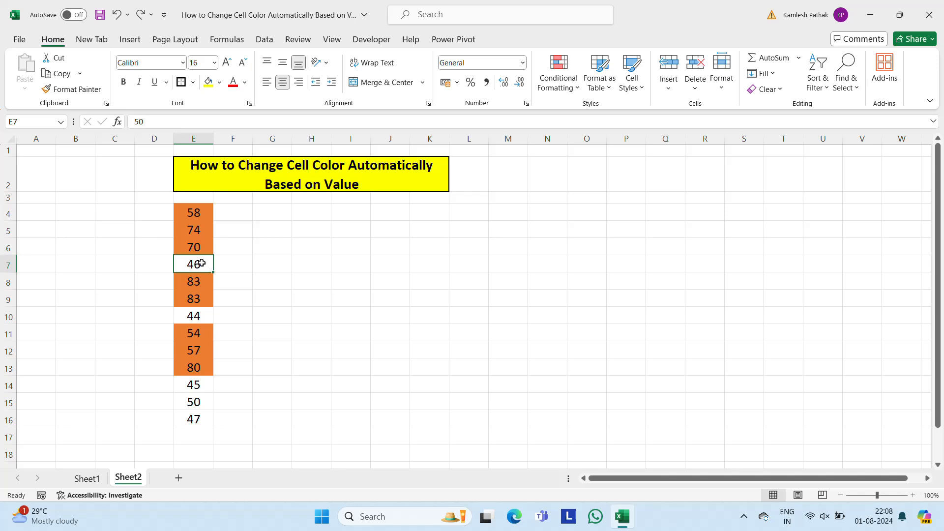
key("ctrl+z")
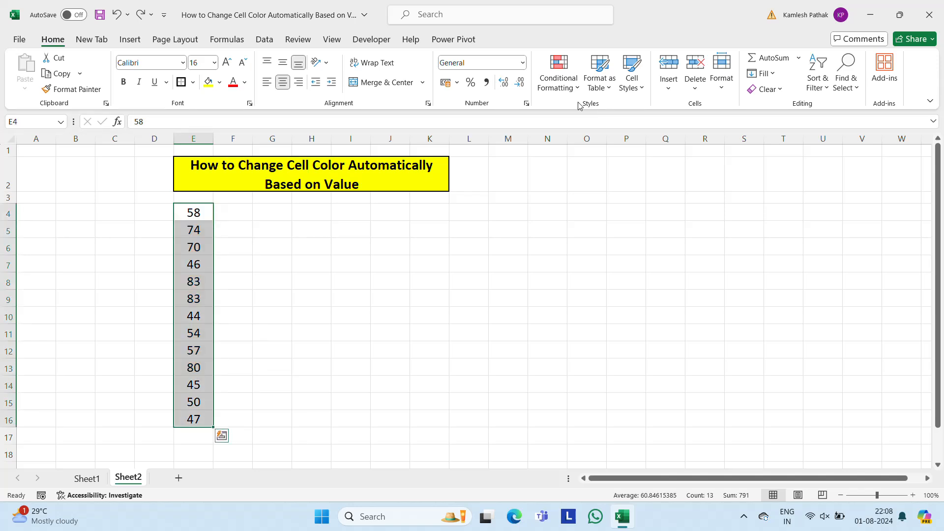
- Start a new "Format only cells that contain" rule for E4:E16 with the condition Cell Value less than 50
left_click(559, 82)
left_click(592, 235)
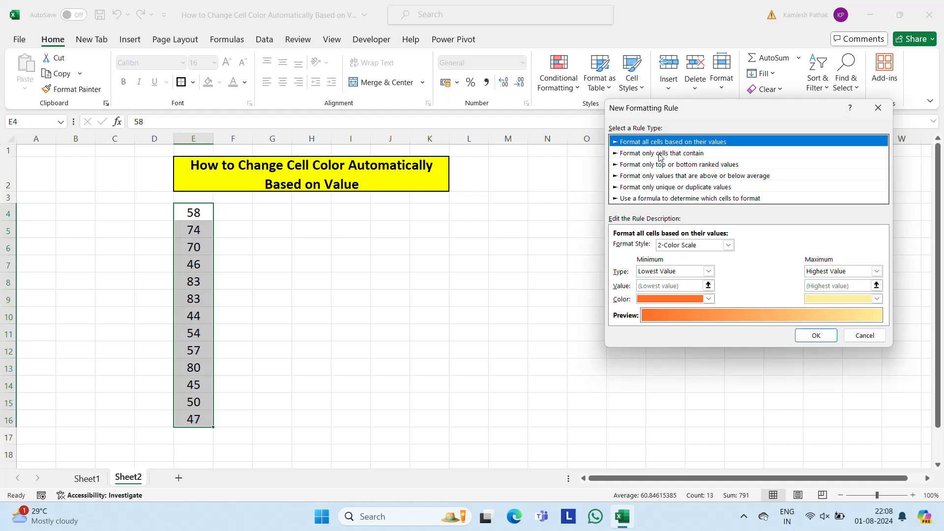
left_click(660, 154)
left_click(722, 247)
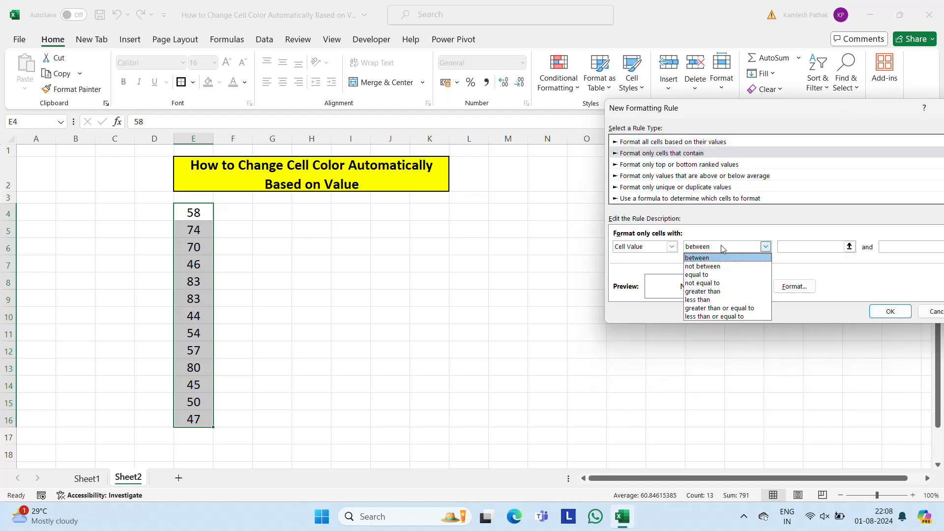
left_click(708, 300)
left_click(820, 248)
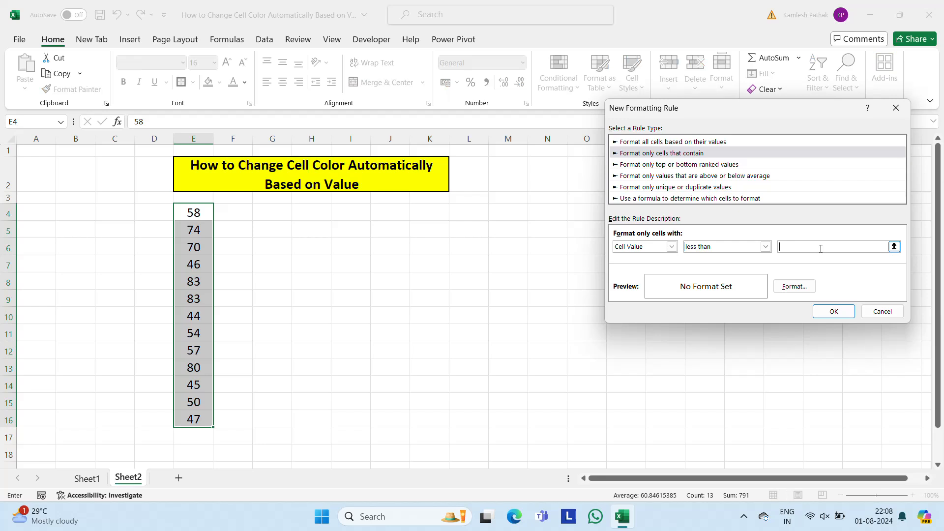
- Give the "less than 50" rule a medium blue background fill and apply it to E4:E16
left_click(794, 286)
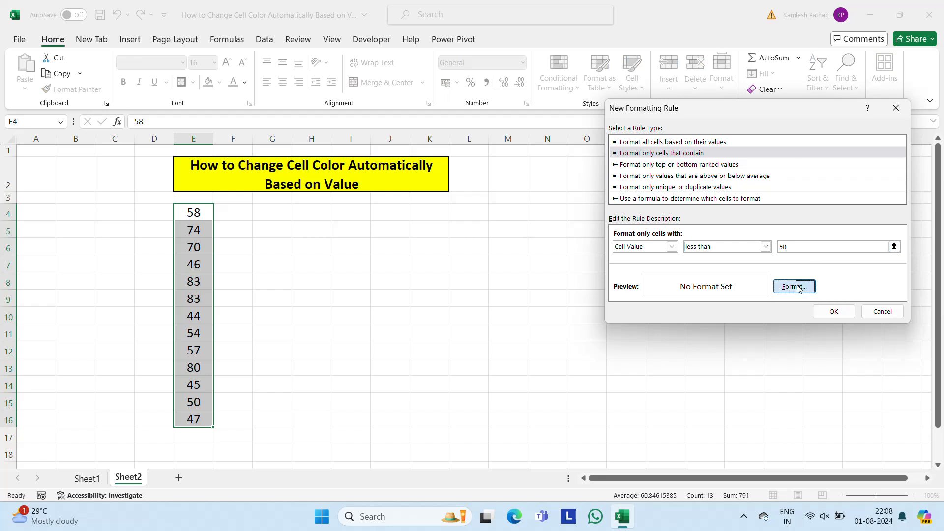
left_click(649, 110)
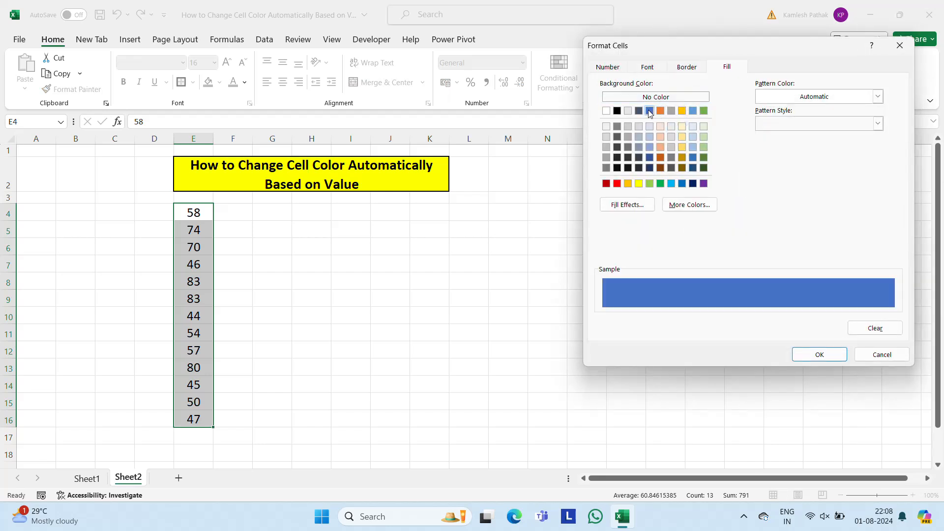
left_click(820, 354)
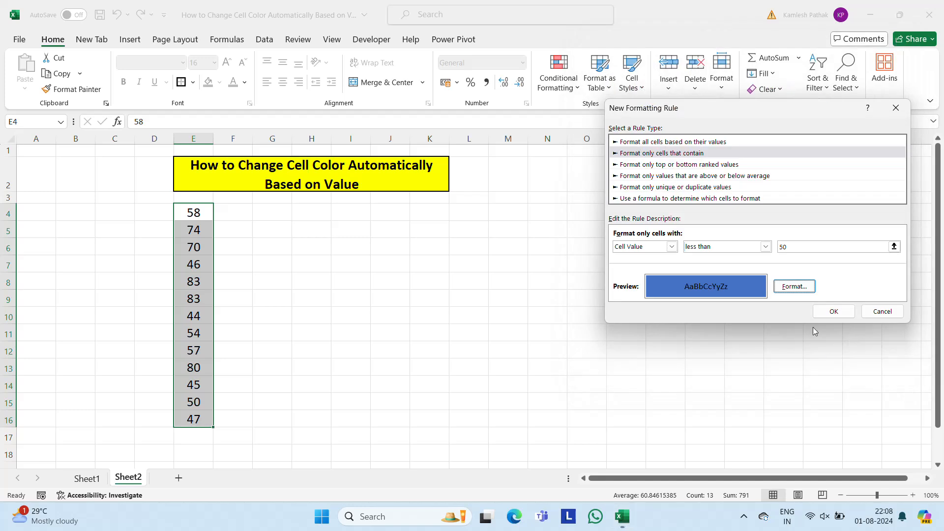
left_click(834, 312)
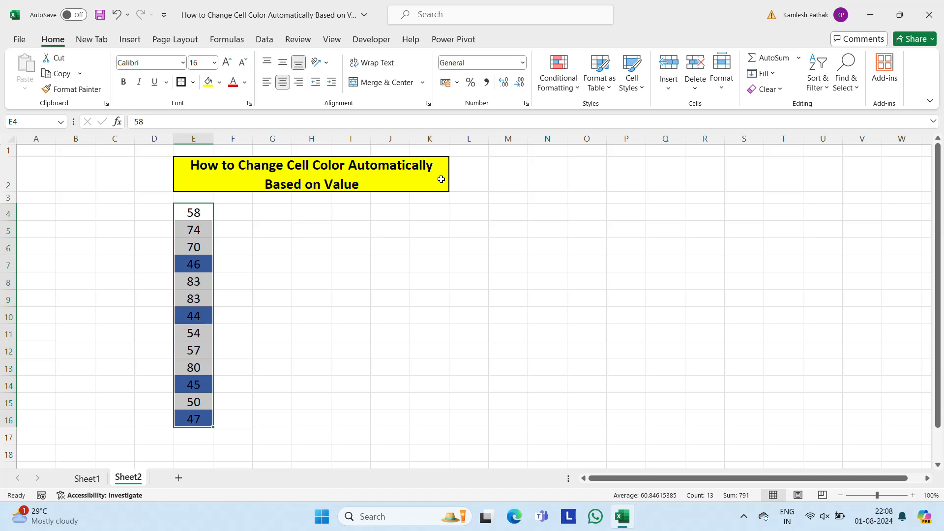
- Review the definition of the "less than 50" rule on E4:E16 and undo that rule
left_click(577, 90)
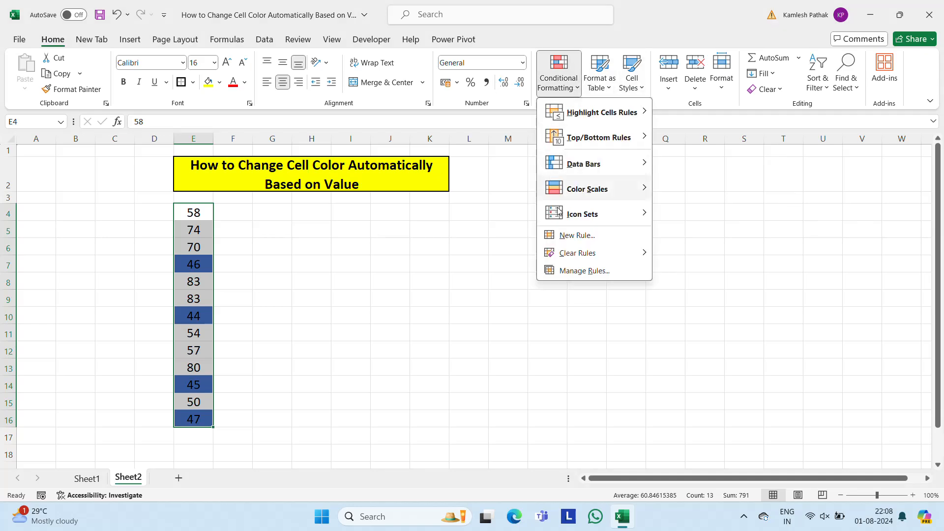
left_click(586, 268)
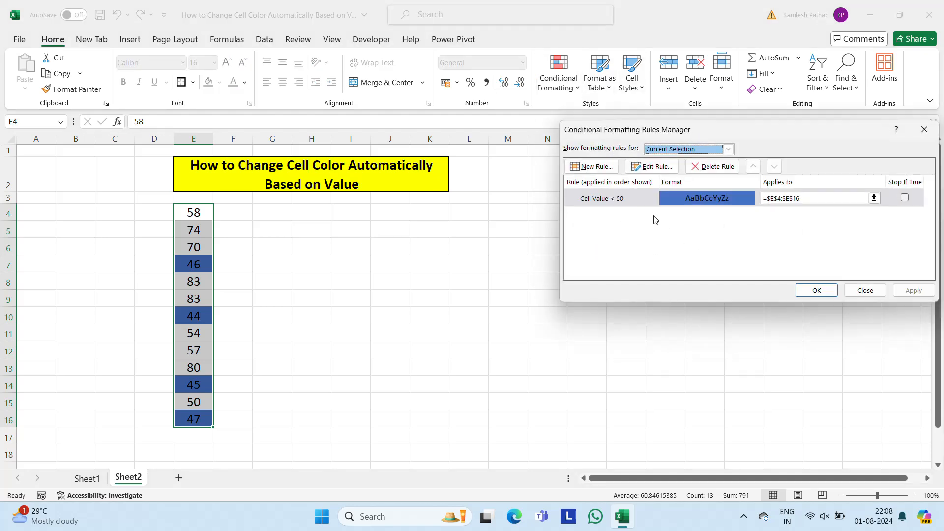
left_click(663, 167)
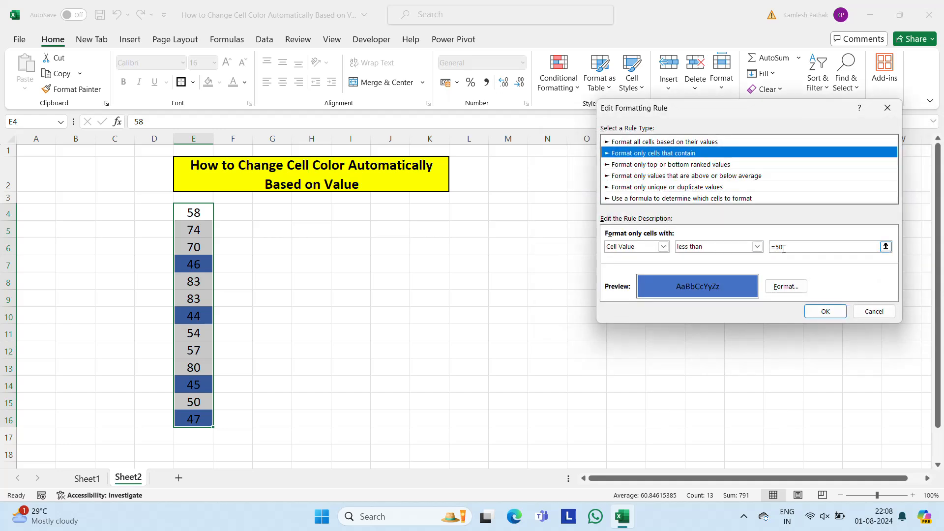
left_click(784, 248)
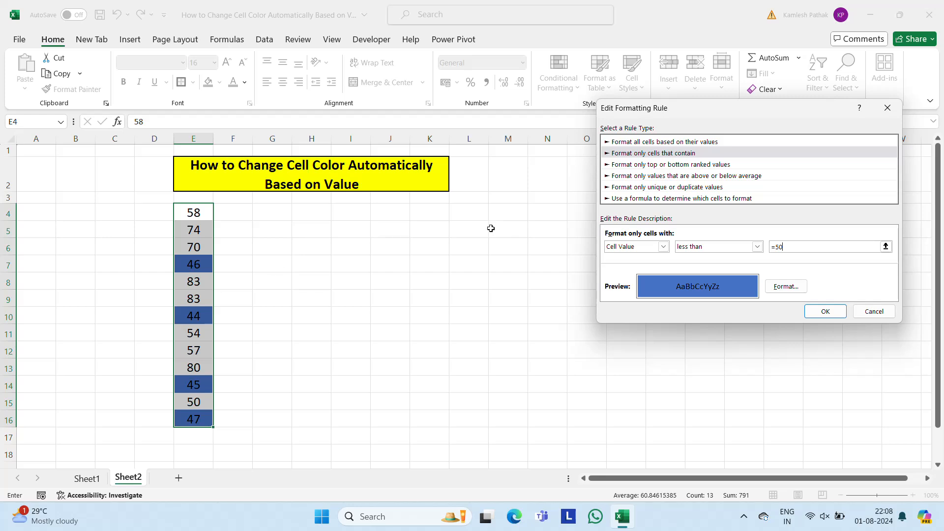
key("Return")
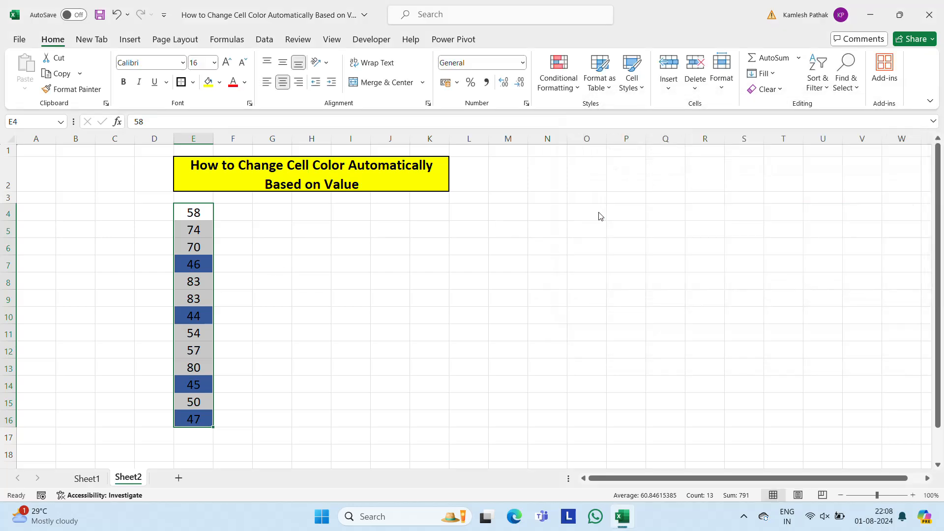
key("ctrl+z")
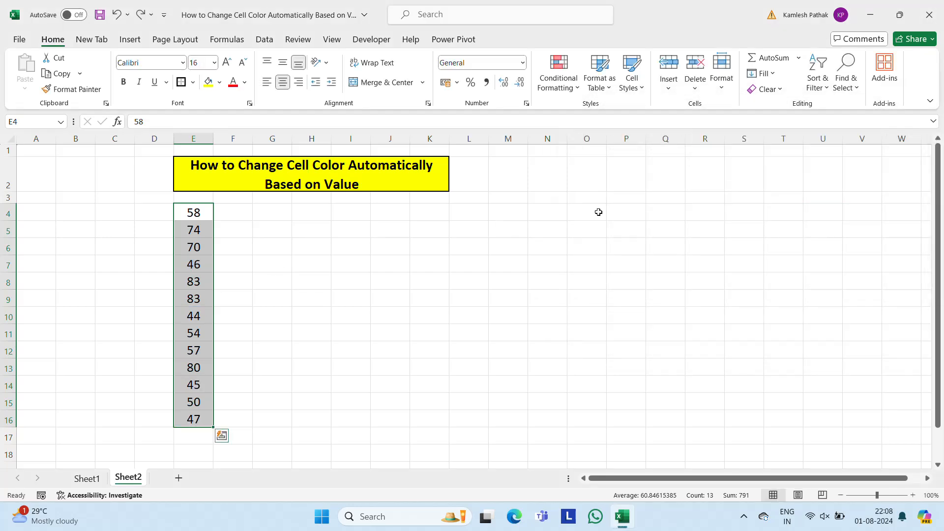
- Start a new "Format only cells that contain" rule for E4:E16 with Cell Value greater than or equal to 50
left_click(577, 87)
left_click(583, 237)
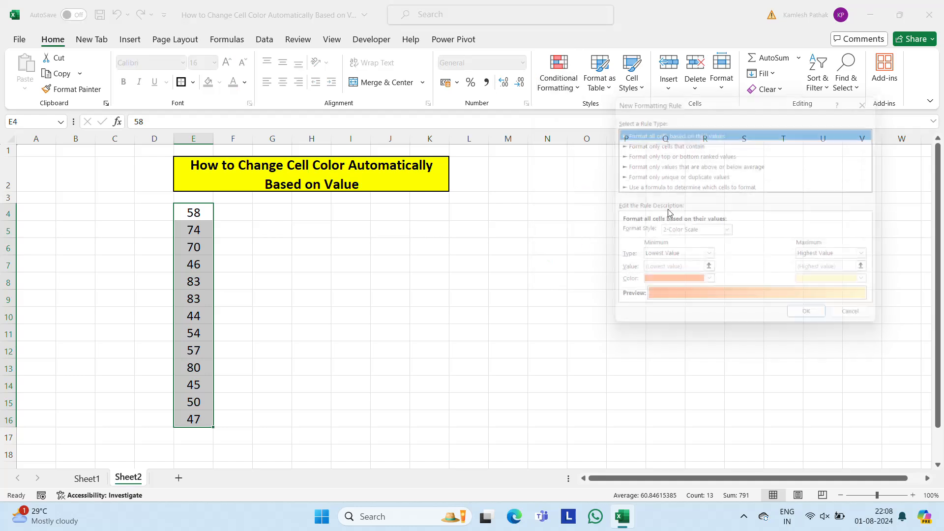
left_click(646, 143)
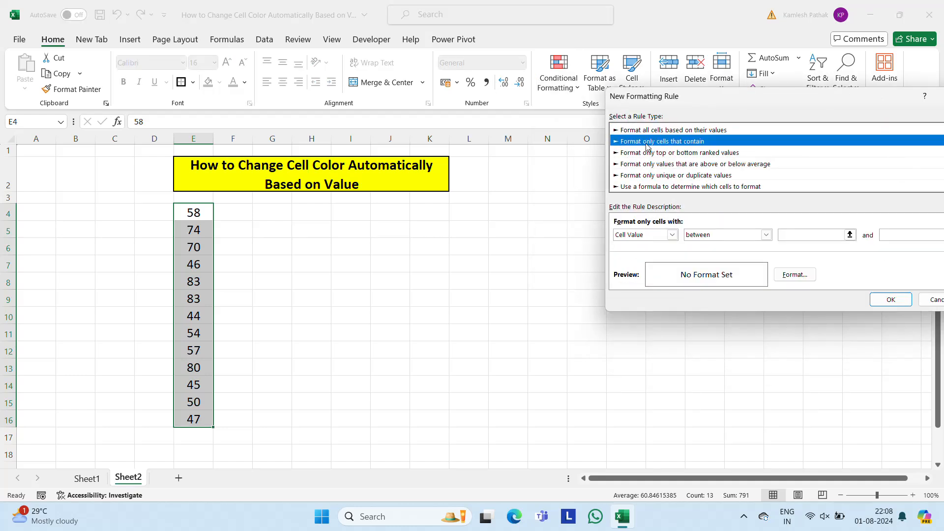
left_click(703, 235)
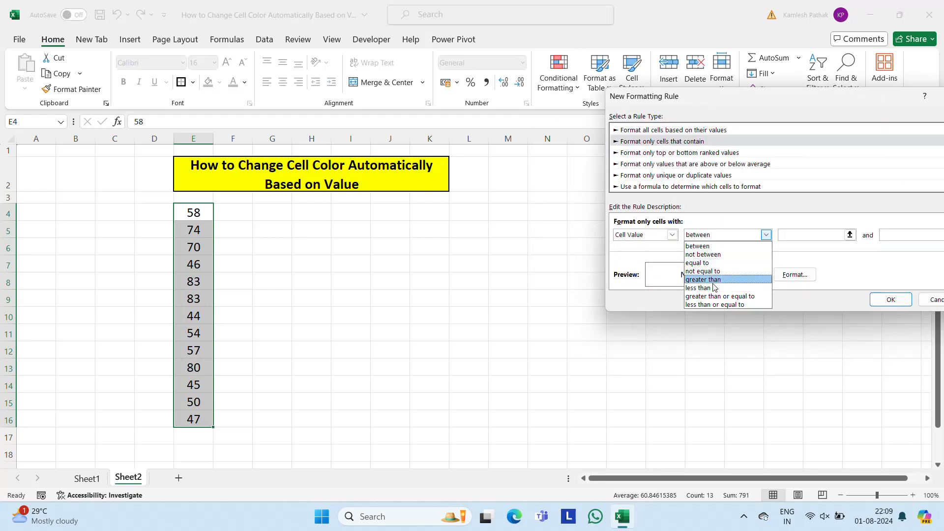
left_click(745, 298)
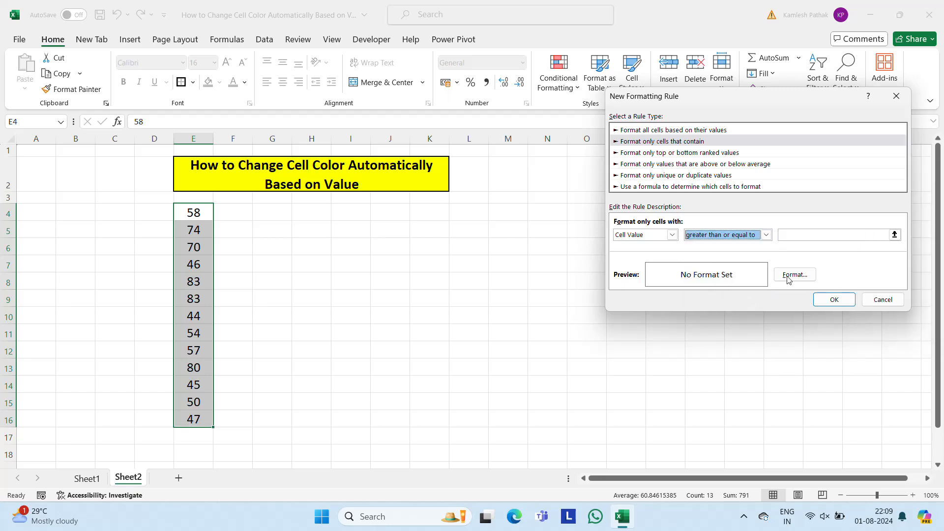
left_click(820, 238)
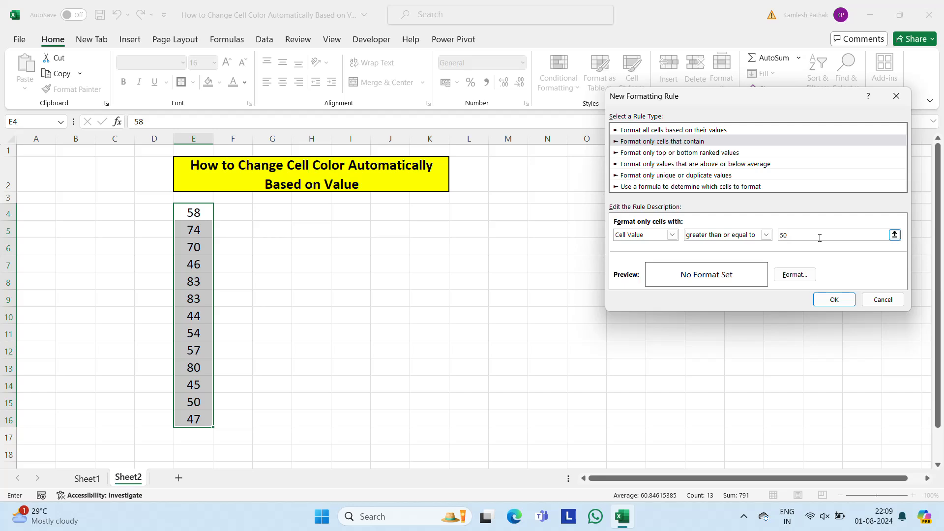
- Give the "greater than or equal to 50" rule a red background fill and apply it to E4:E16
left_click(797, 275)
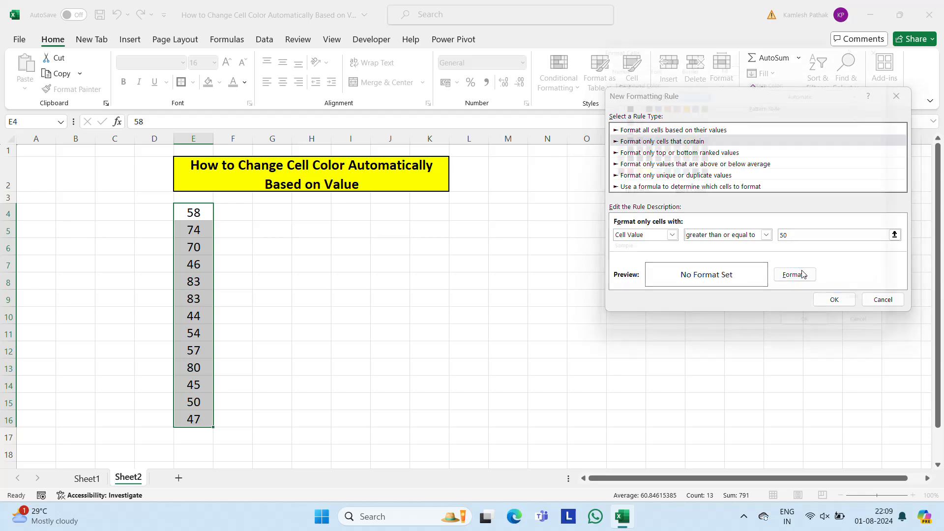
left_click(617, 171)
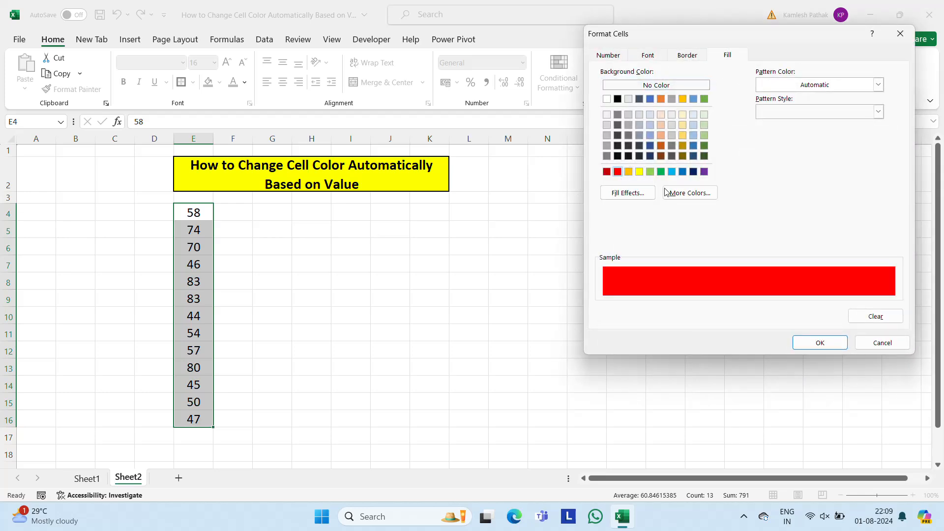
left_click(820, 343)
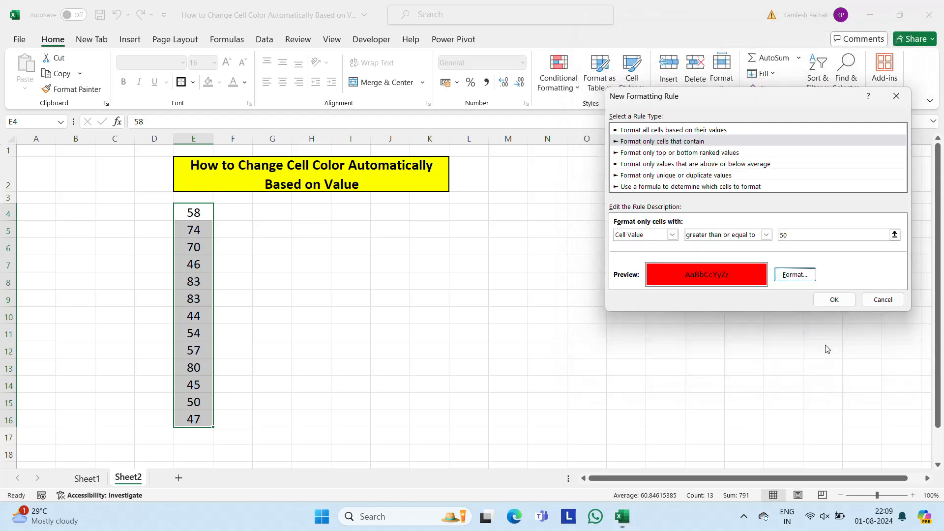
left_click(842, 301)
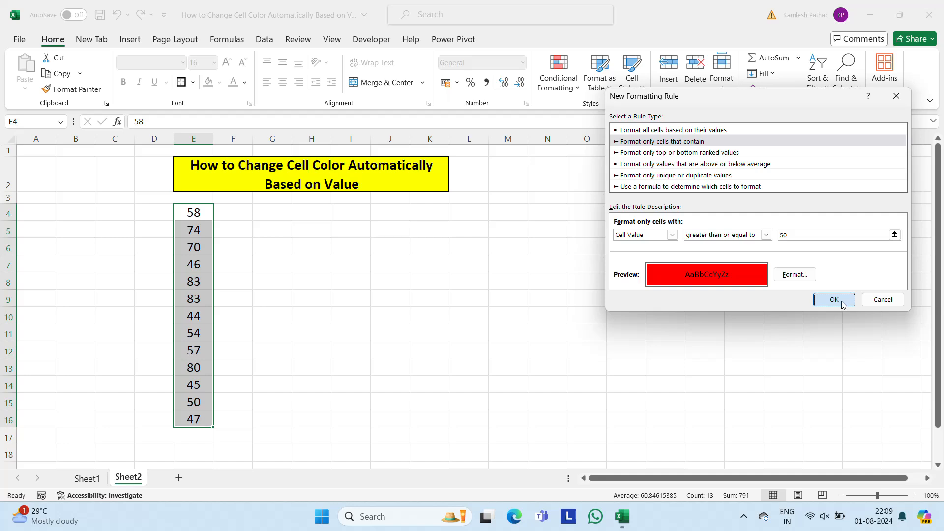
left_click(842, 300)
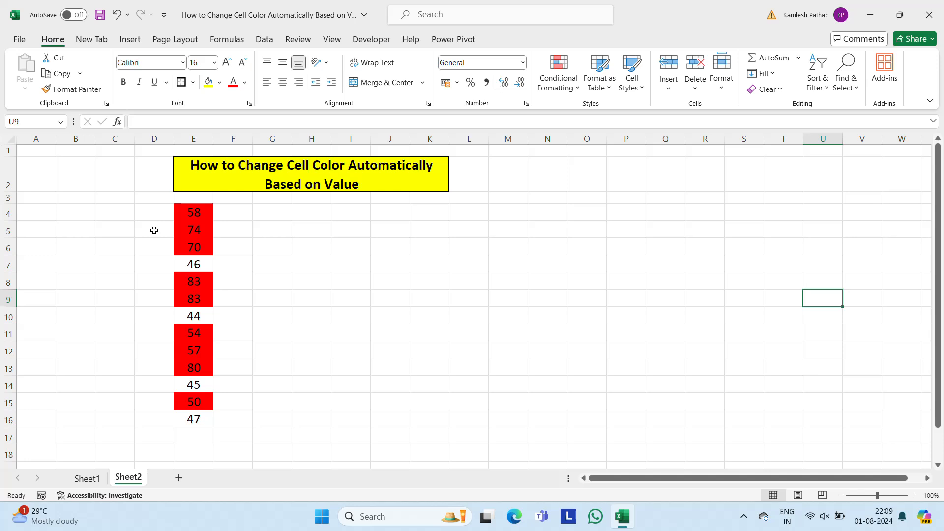
- Undo the "greater than or equal to 50" rule and start another "Format only cells that contain" rule for E4:E16 with the value 60
key("ctrl+z")
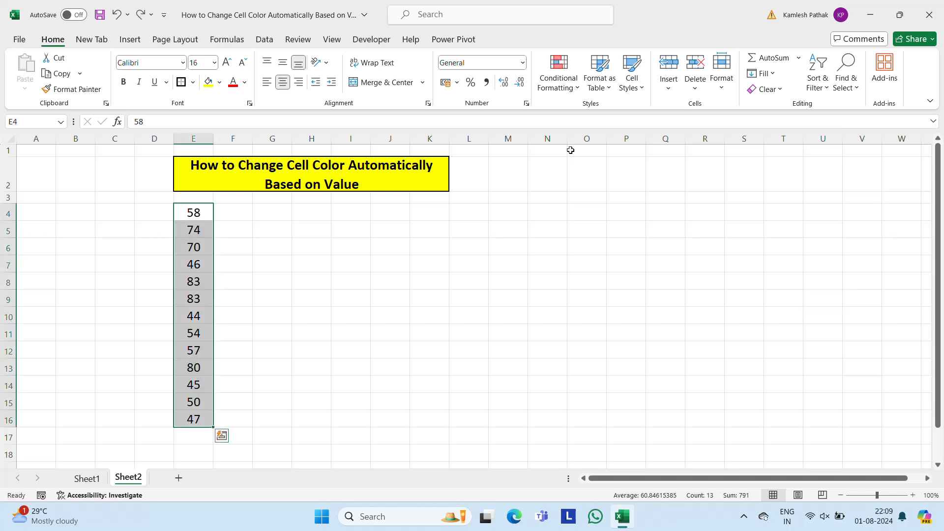
left_click(575, 88)
left_click(593, 236)
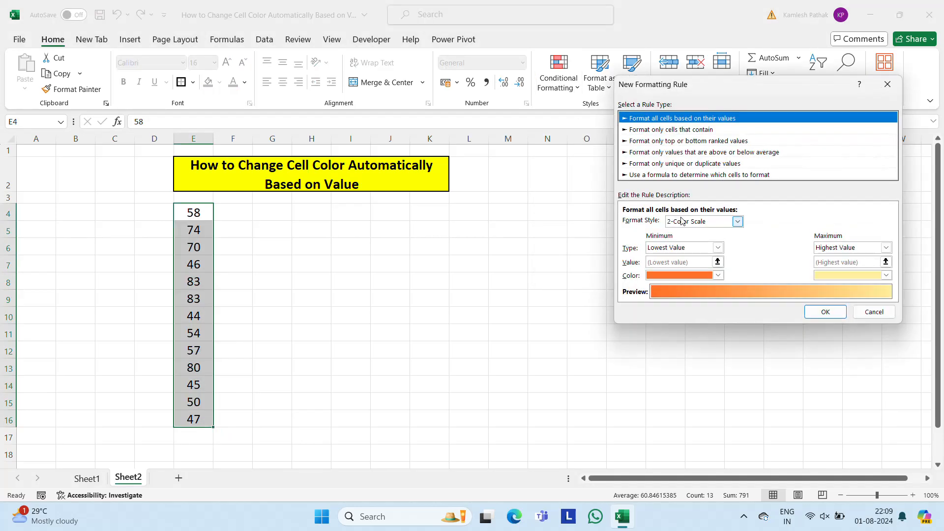
left_click(684, 130)
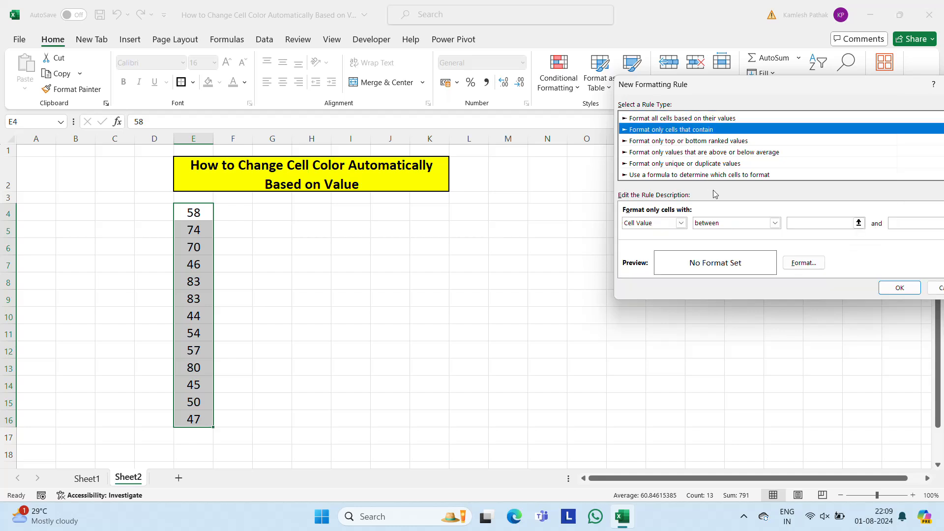
left_click(719, 223)
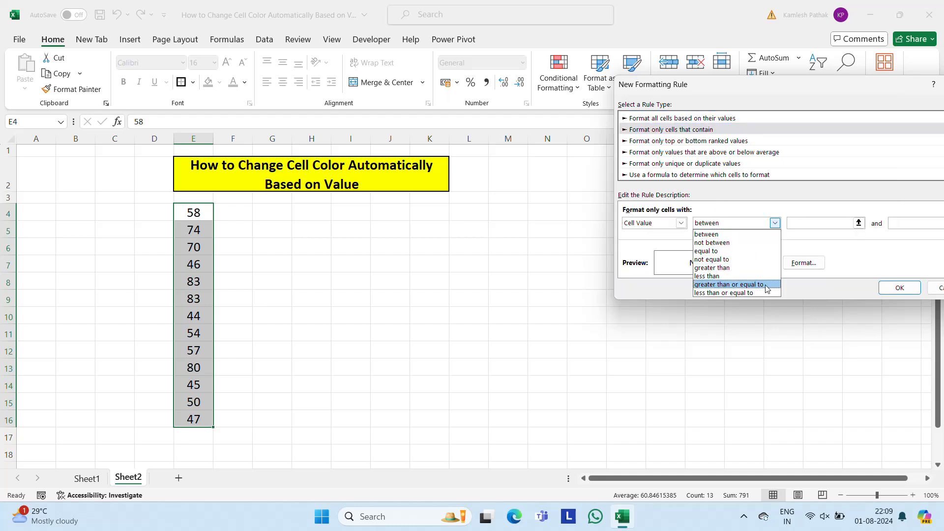
left_click(730, 297)
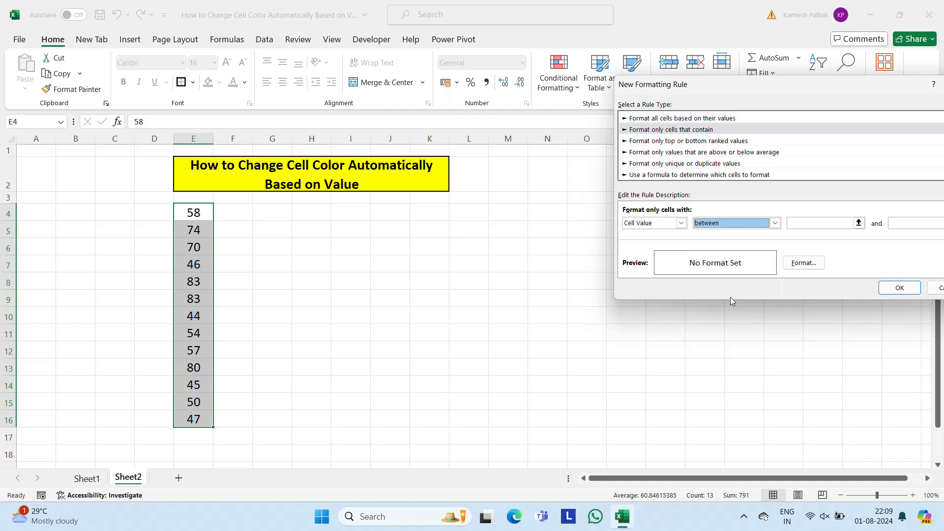
left_click(806, 225)
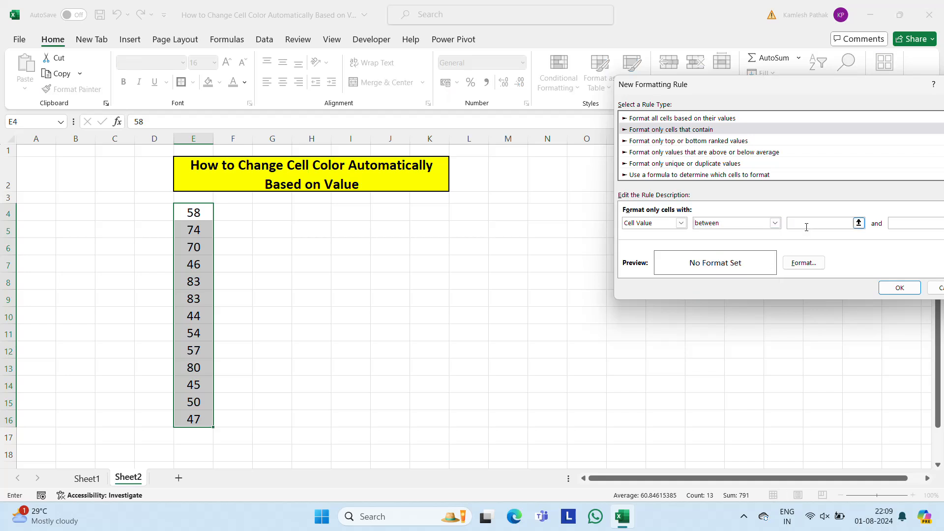
- Give the new rule a green background fill and try to apply it with the second "between" value left empty
left_click(803, 262)
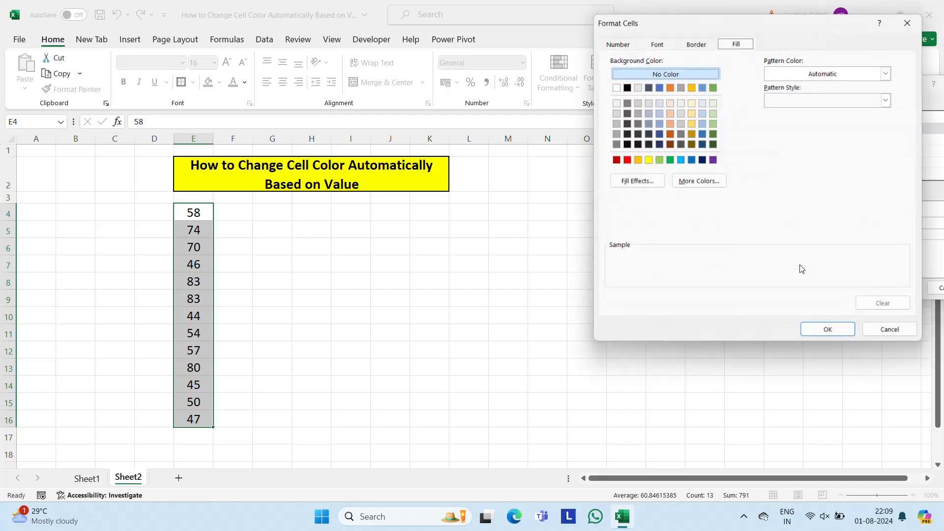
left_click(670, 160)
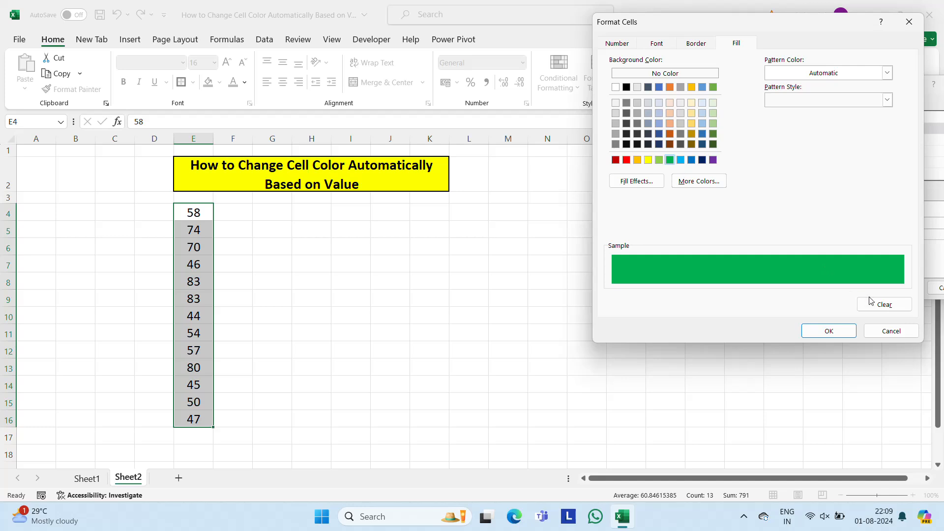
left_click(838, 329)
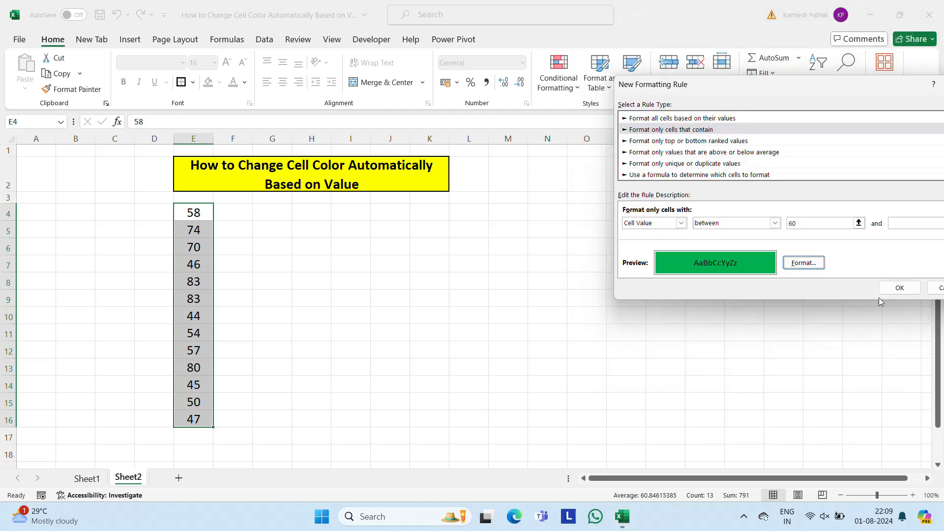
left_click(903, 294)
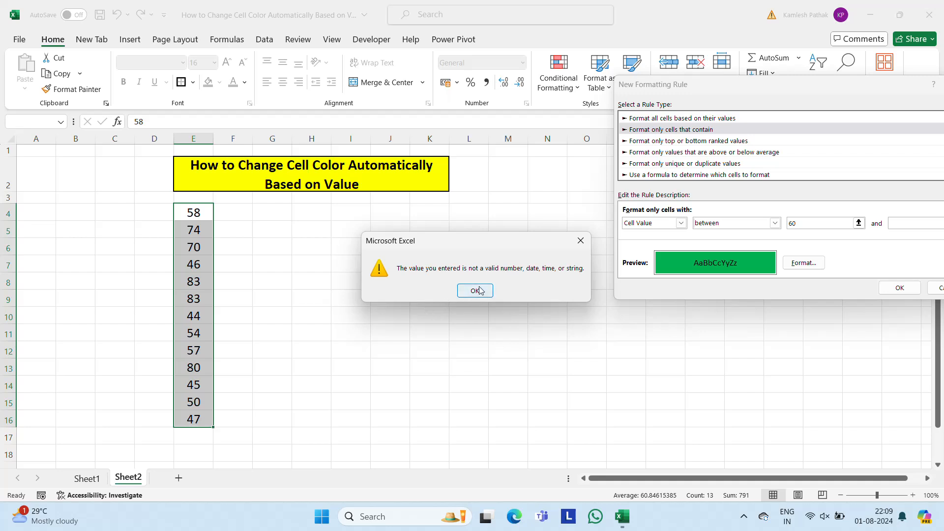
left_click(480, 290)
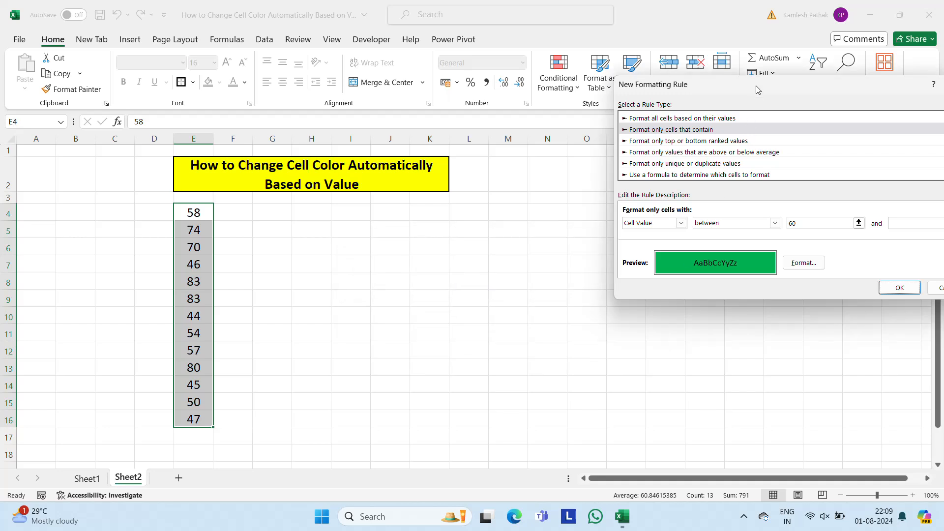
- Change the green rule's condition to less than or equal to 60 and apply it to E4:E16
left_click_drag(756, 86, 621, 70)
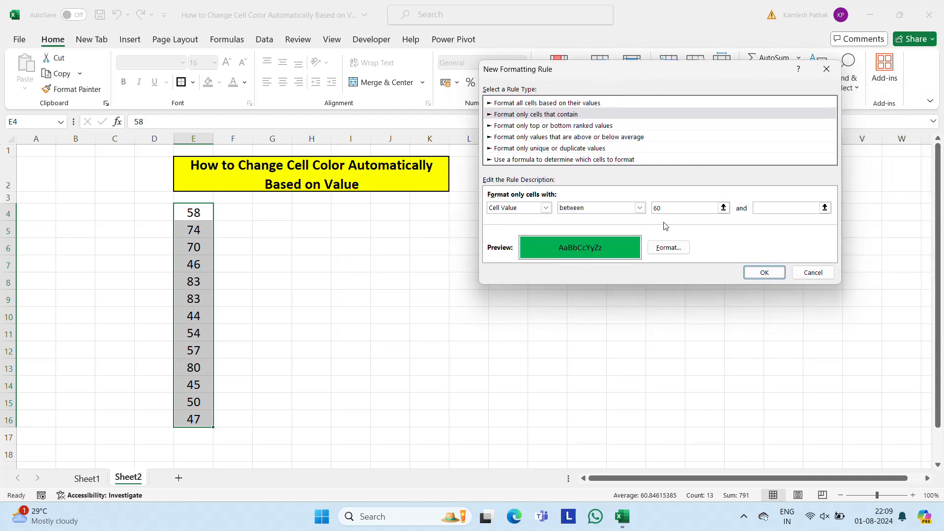
left_click(639, 208)
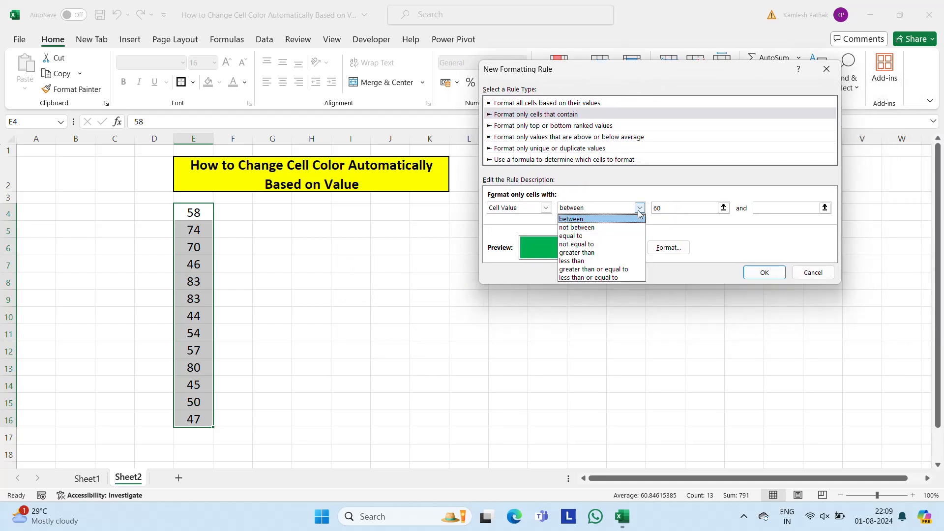
left_click(584, 278)
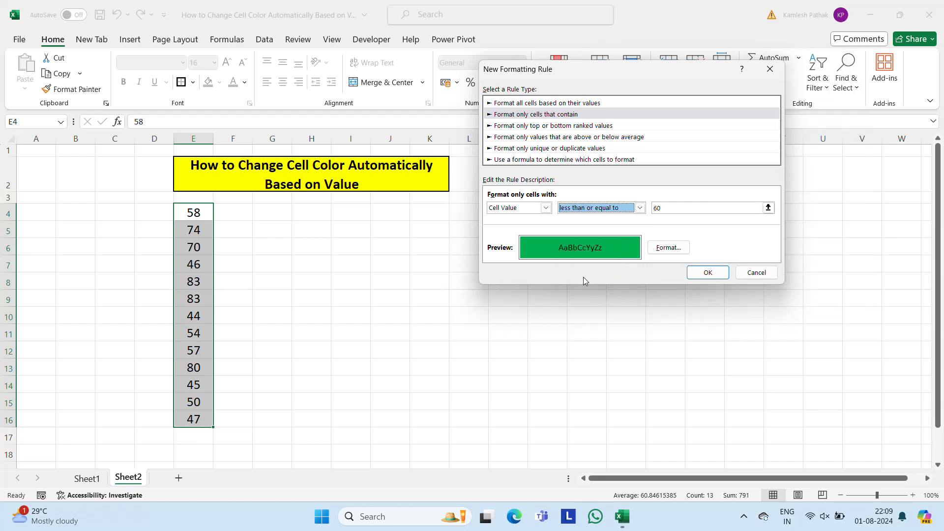
left_click(721, 273)
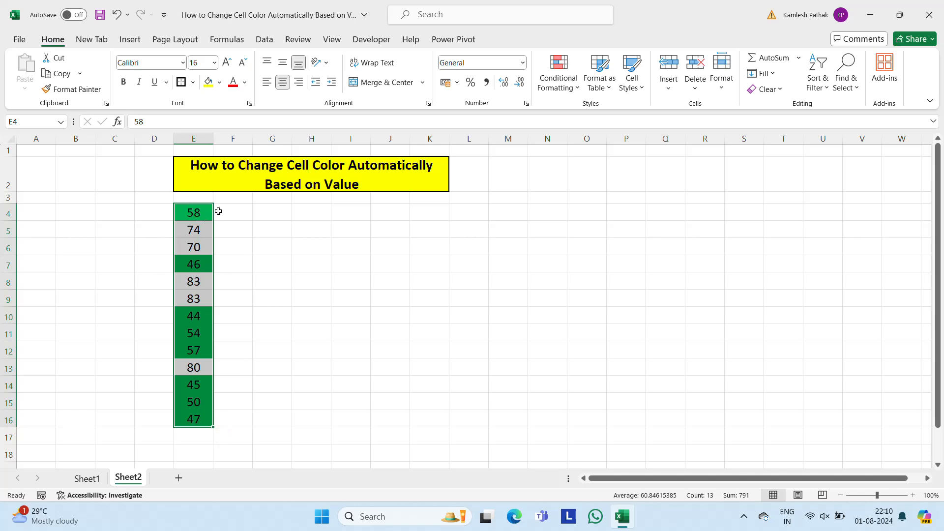
- Review the comparison options for Cell Value in a new "Format only cells that contain" rule and cancel the rule
left_click(577, 90)
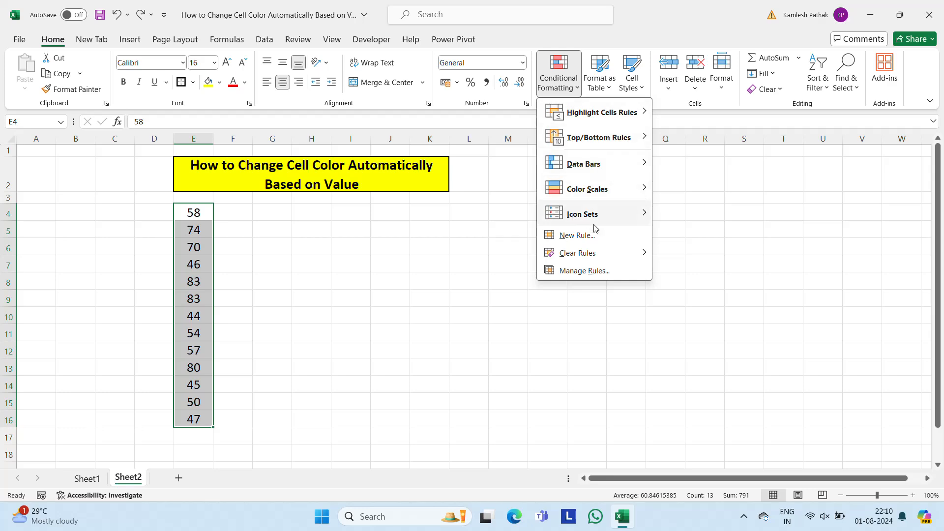
left_click(584, 238)
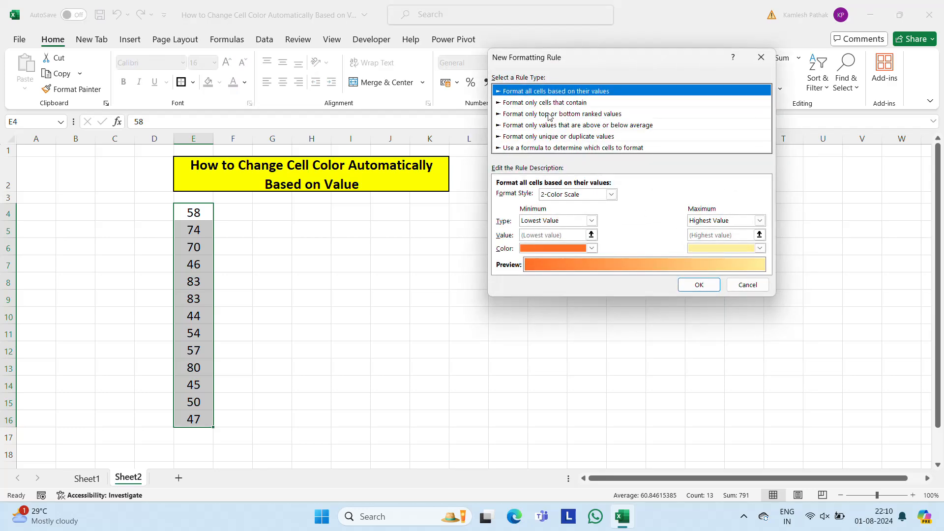
left_click(536, 103)
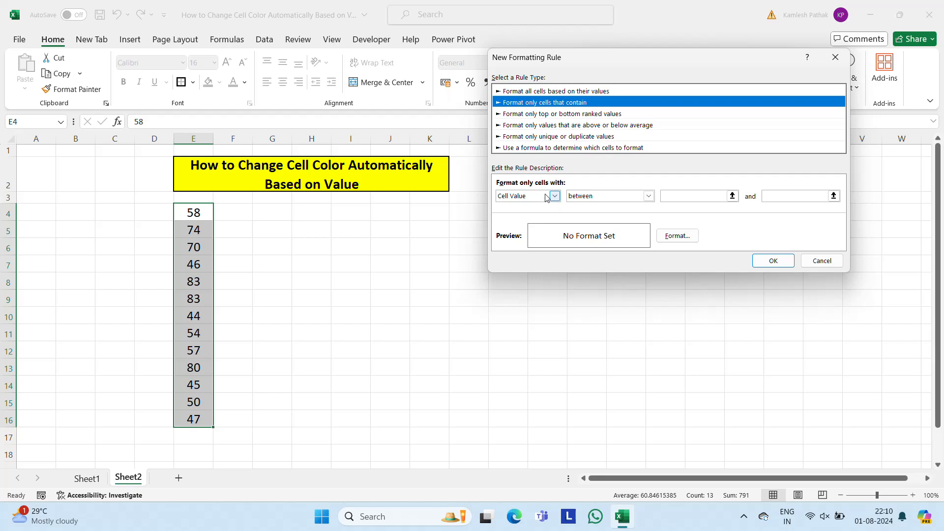
left_click(609, 200)
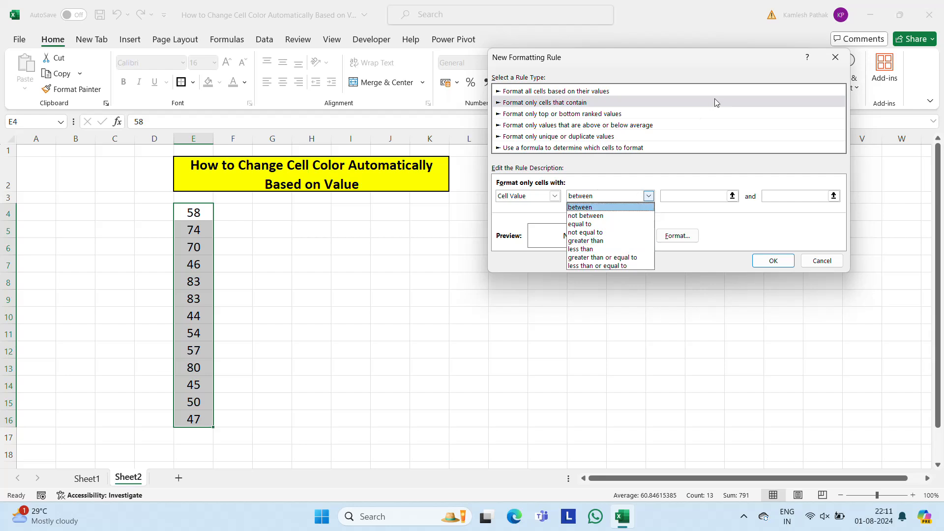
key("Escape")
key("Escape")
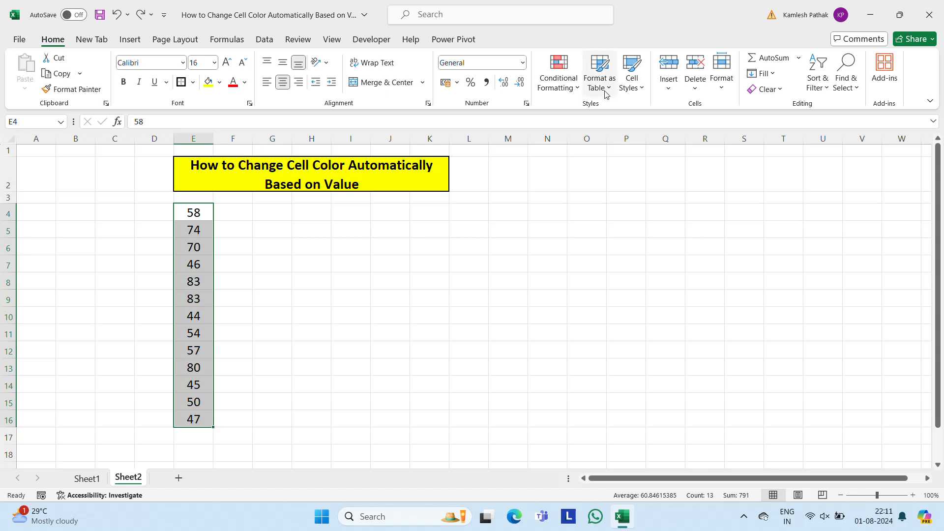
left_click(246, 218)
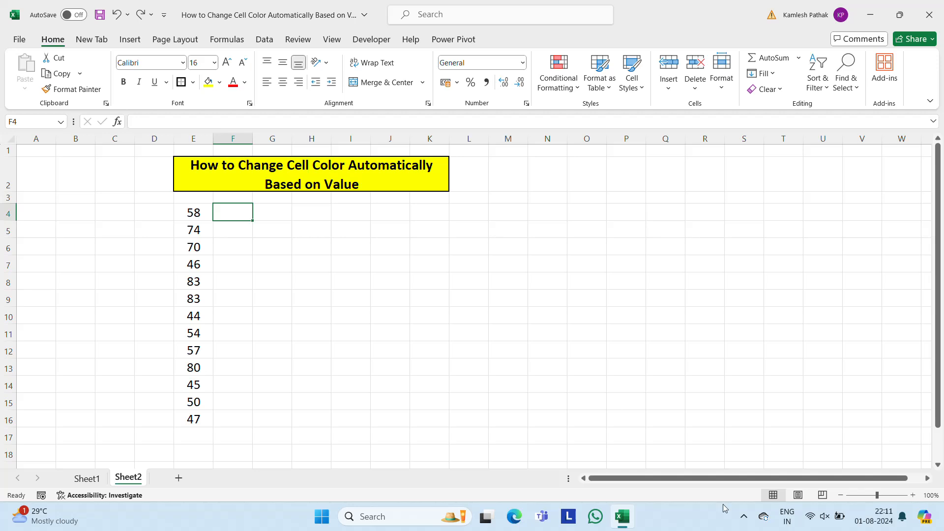
left_click(744, 516)
left_click(701, 485)
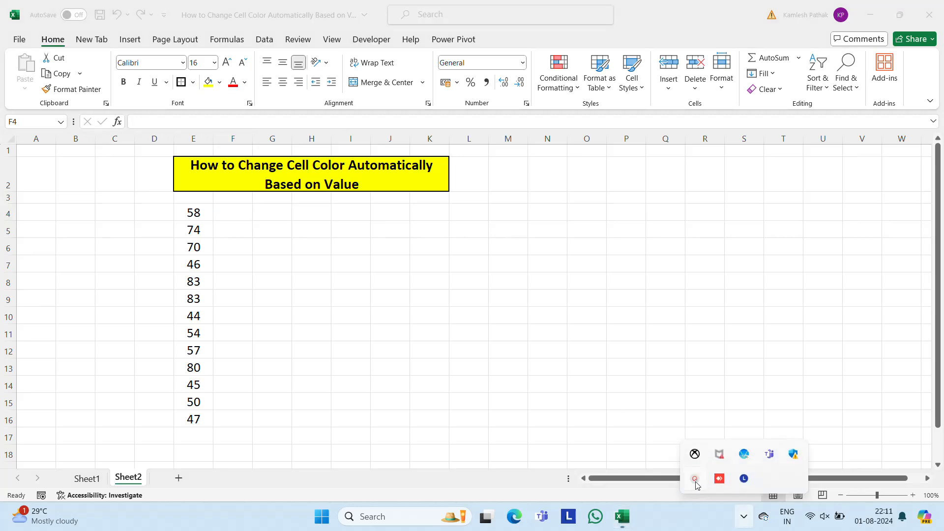